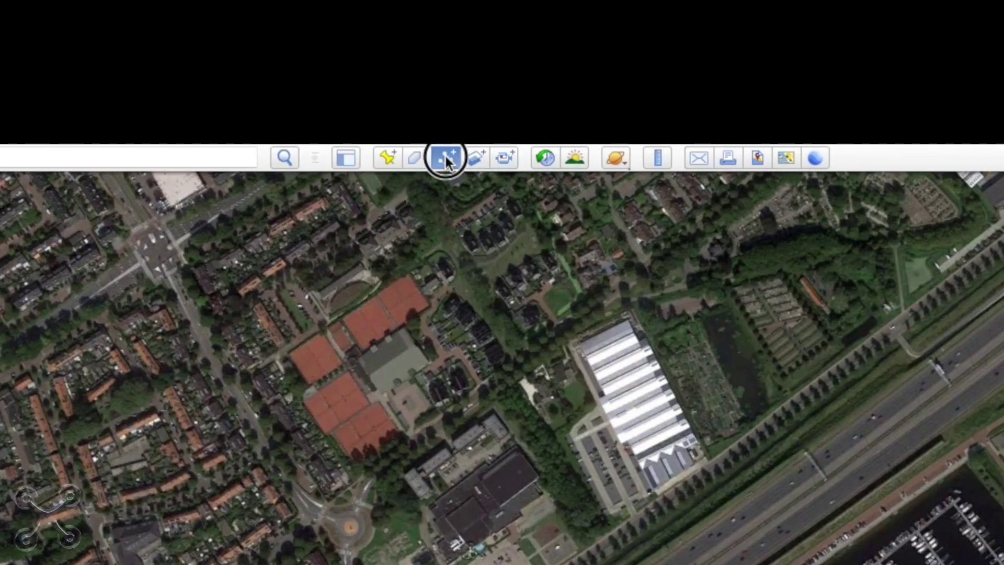
- Start a new path with its altitude mode set to 'Ten opzichte van de grond'
click(446, 157)
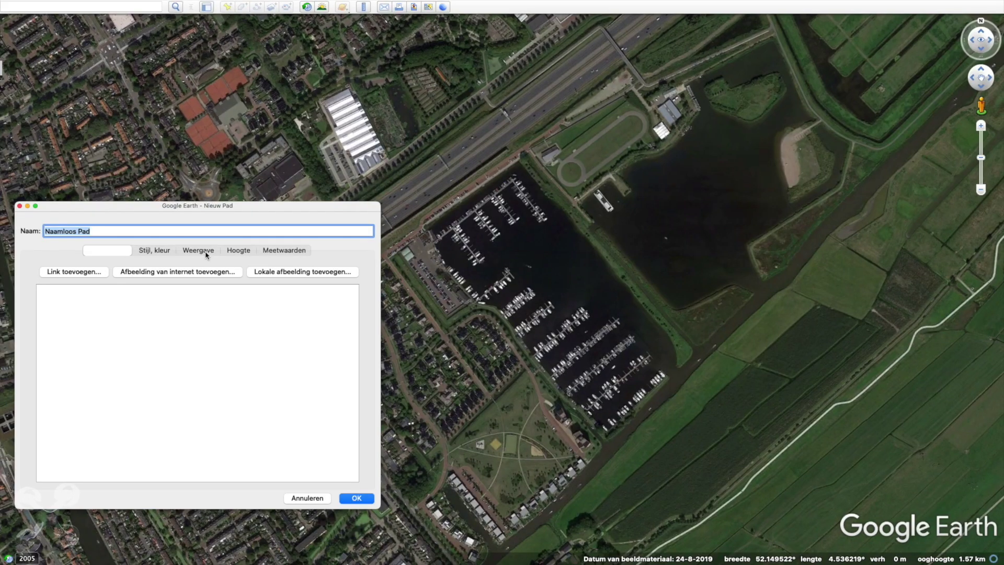
click(239, 251)
click(218, 281)
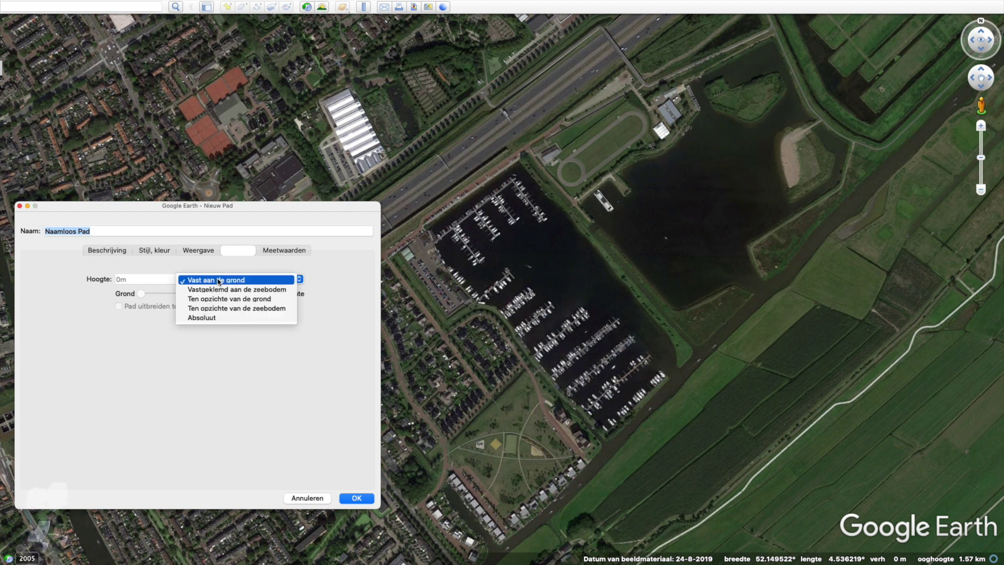
click(230, 296)
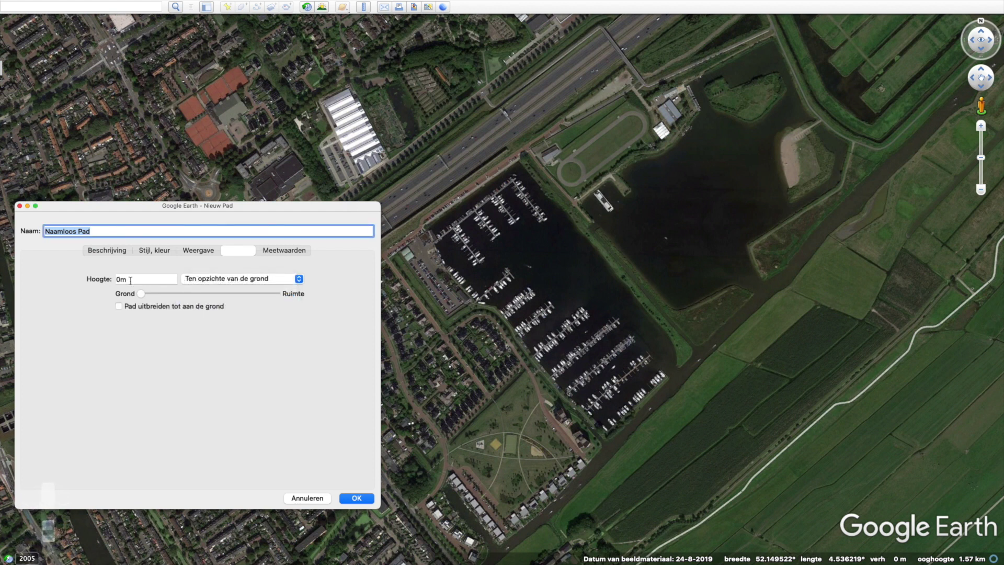
double_click(130, 280)
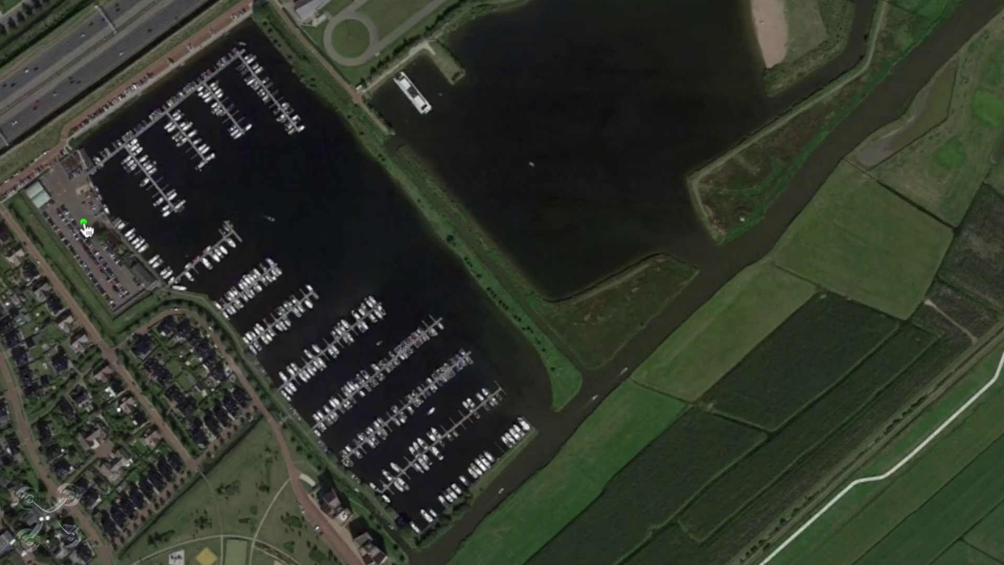
- Trace path points from the parking lot around the marina's top, east, southern and west sides
click(83, 222)
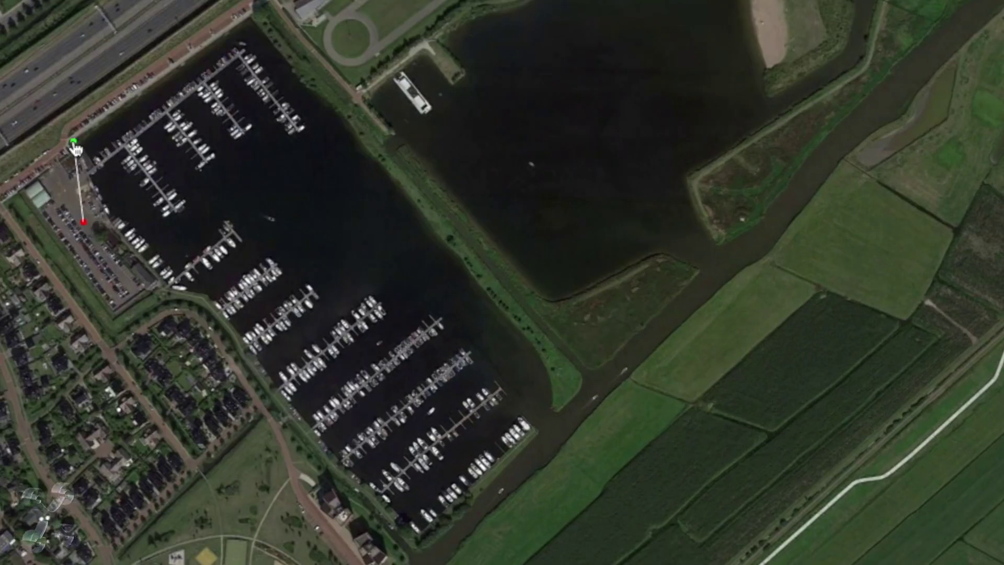
click(254, 19)
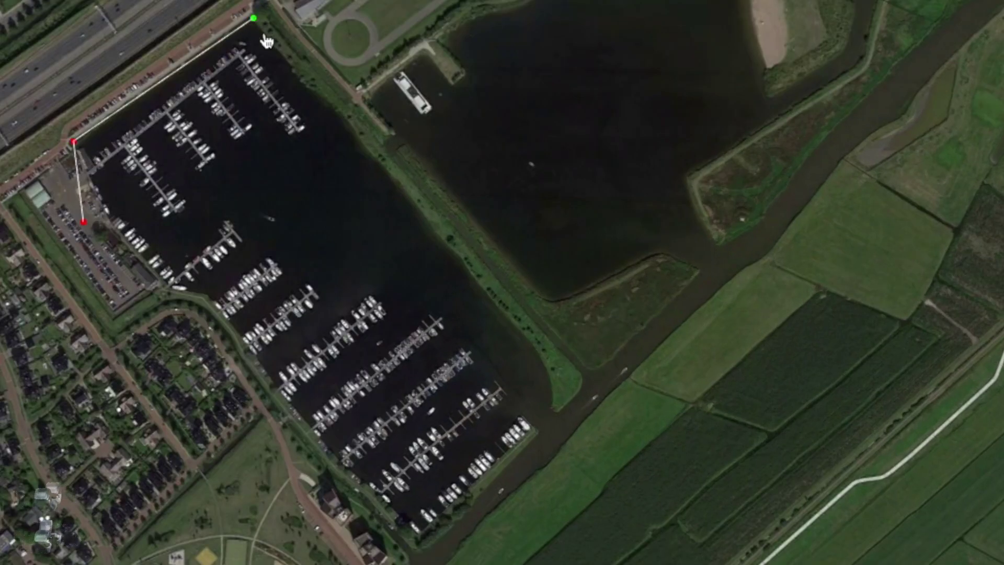
click(549, 362)
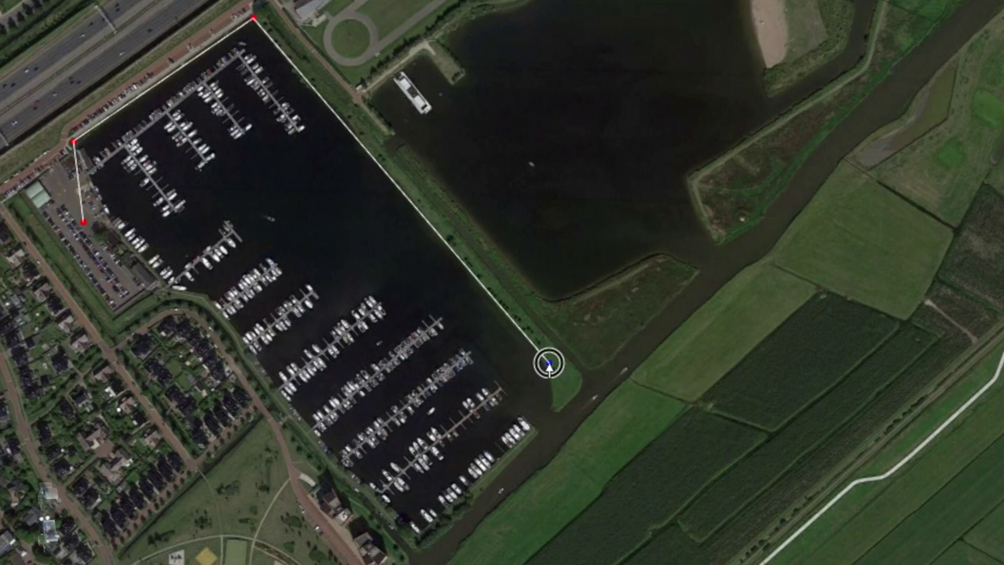
click(553, 412)
click(419, 536)
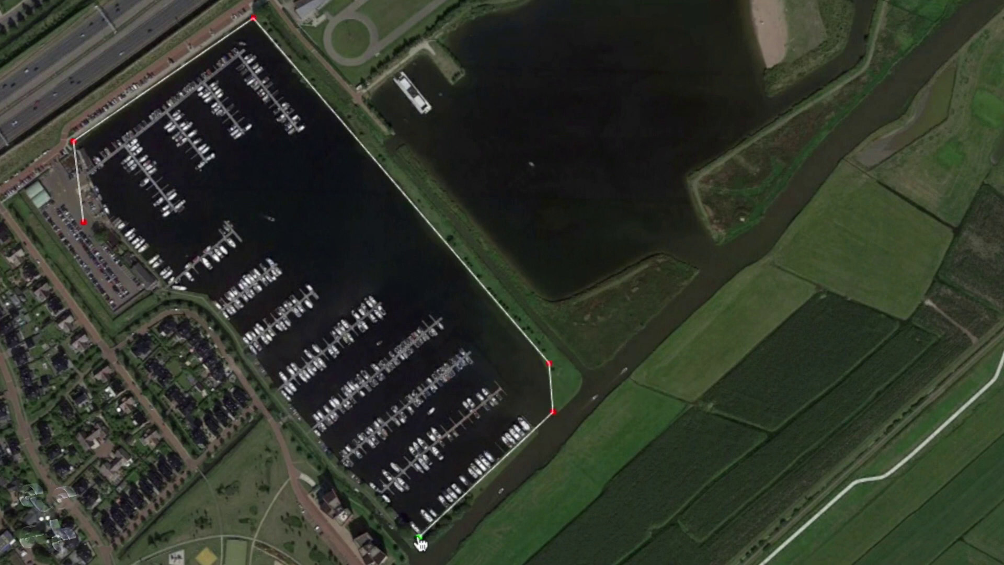
click(271, 396)
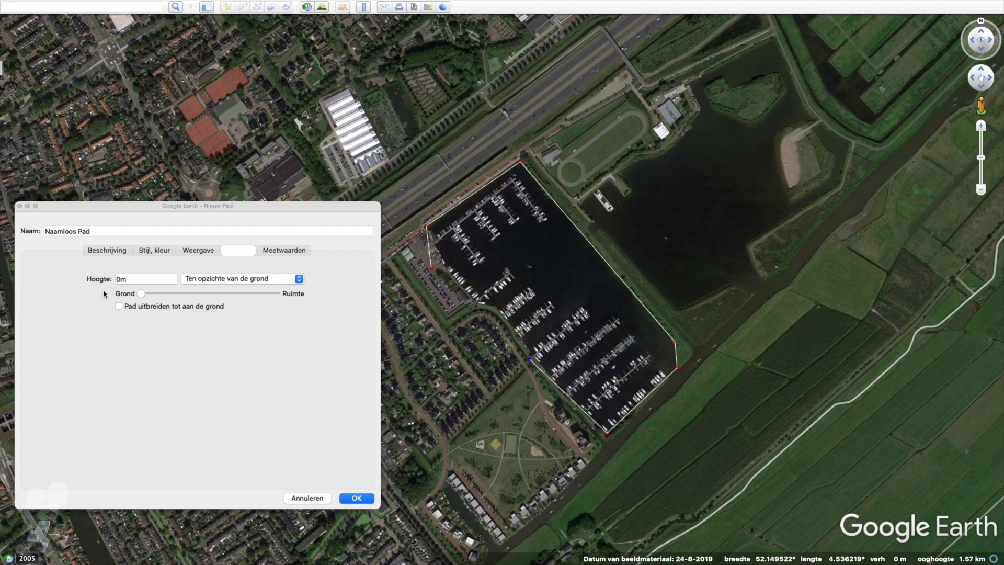
- Name the marina path 'Flight path', give it a 30 m altitude, and save it
drag(103, 235, 26, 232)
text(Flight path)
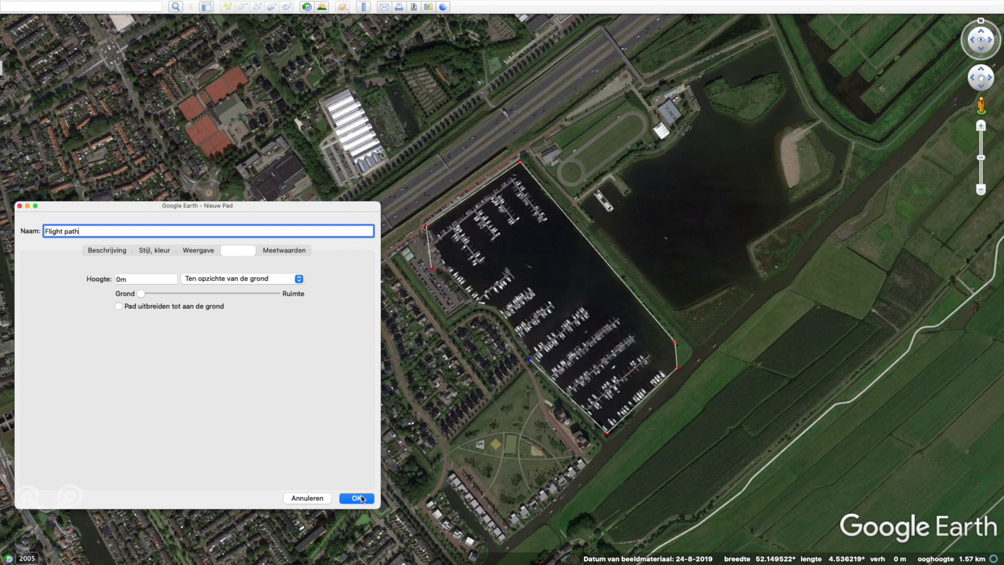
double_click(131, 282)
text(3)
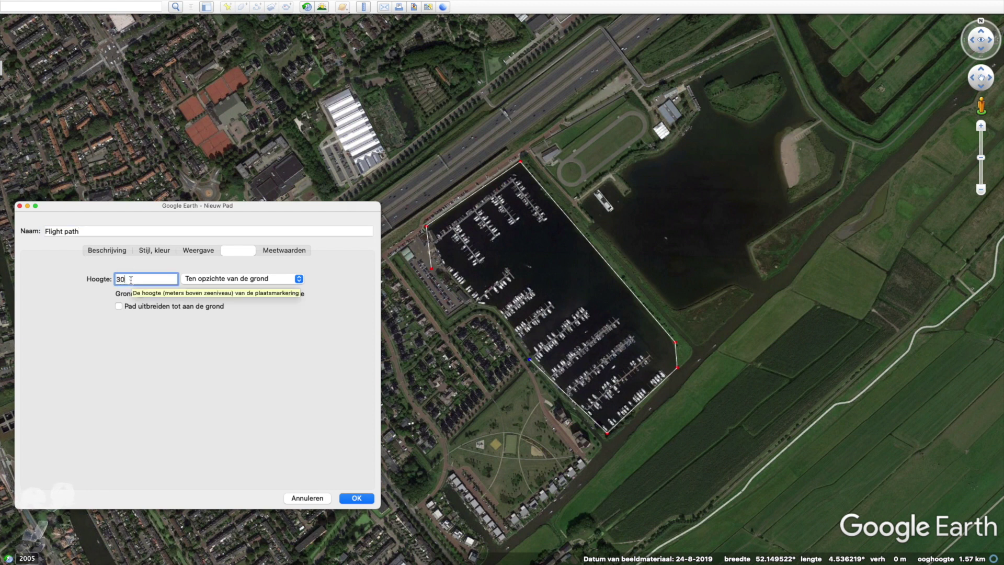
click(361, 502)
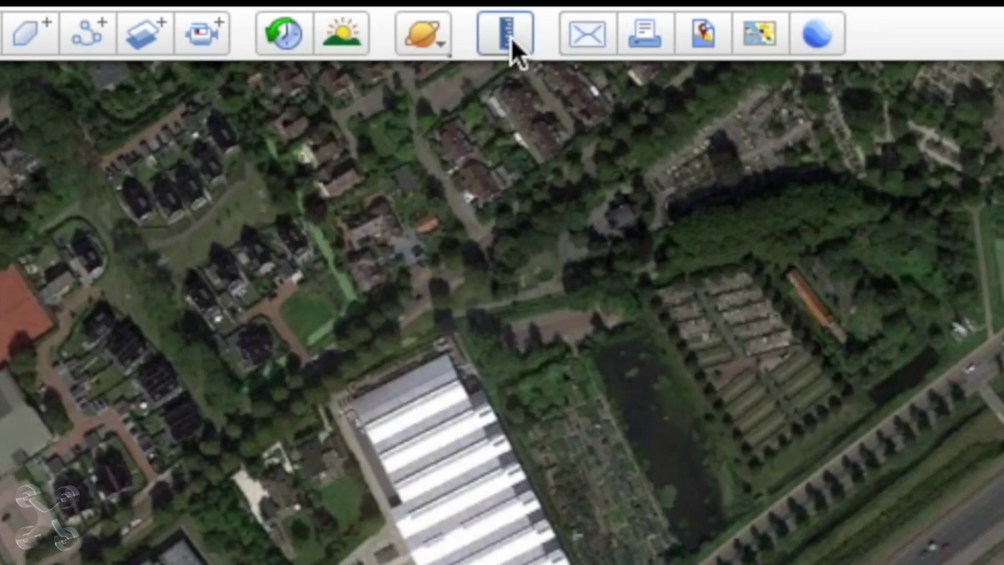
- Measure a 117.77 m radius Ruler circle centred in the marina and save it as a path
click(364, 6)
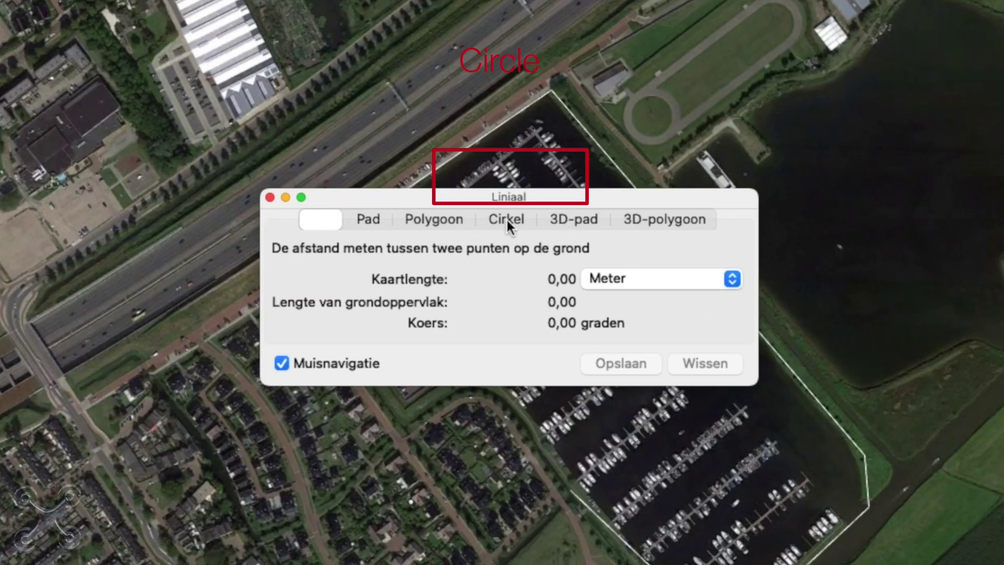
click(506, 219)
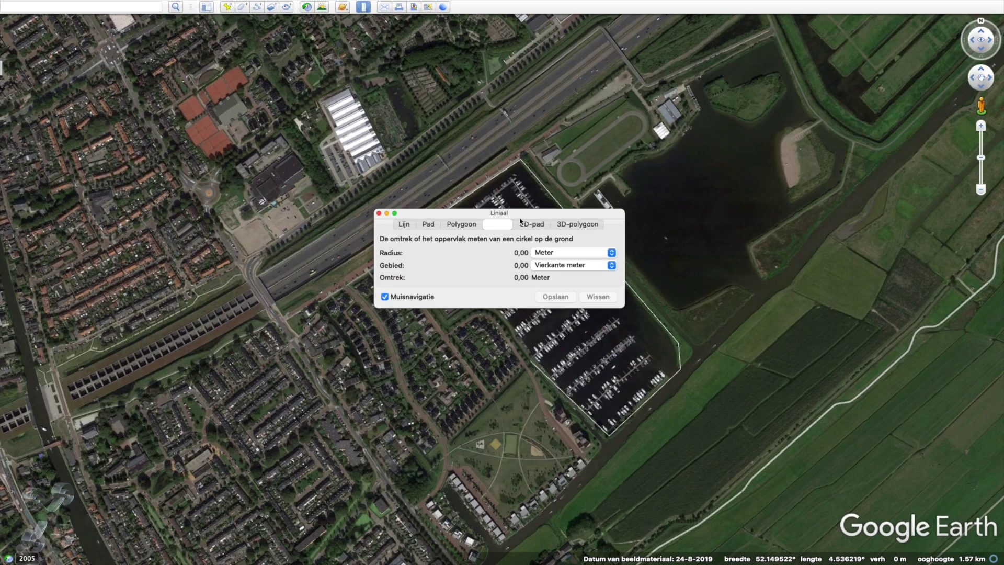
drag(549, 200, 0, 18)
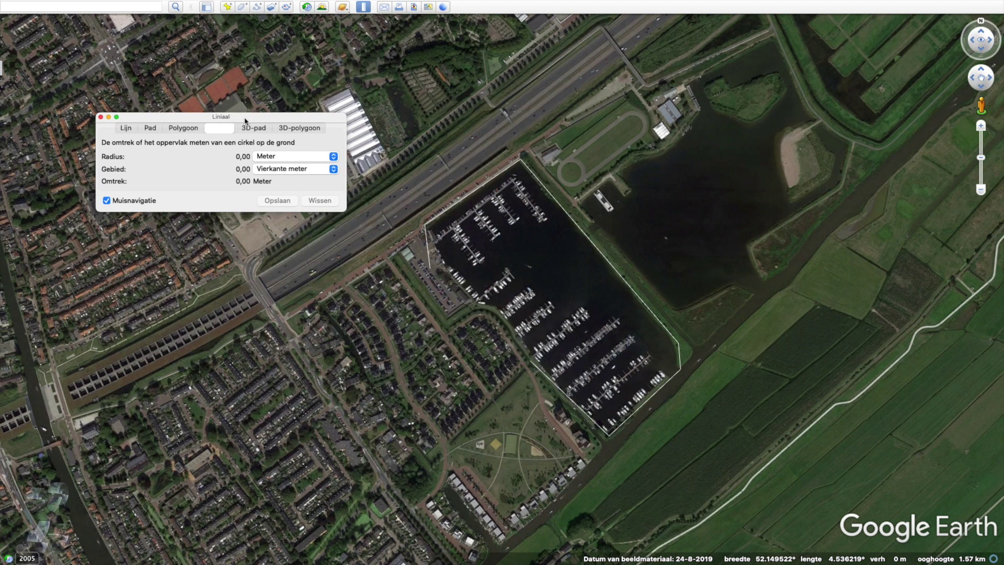
click(544, 286)
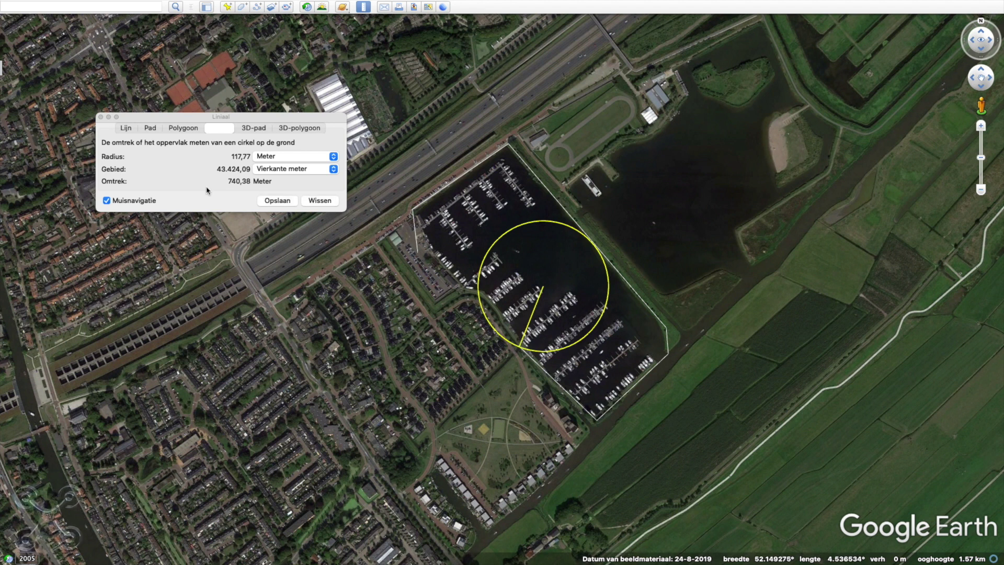
click(282, 202)
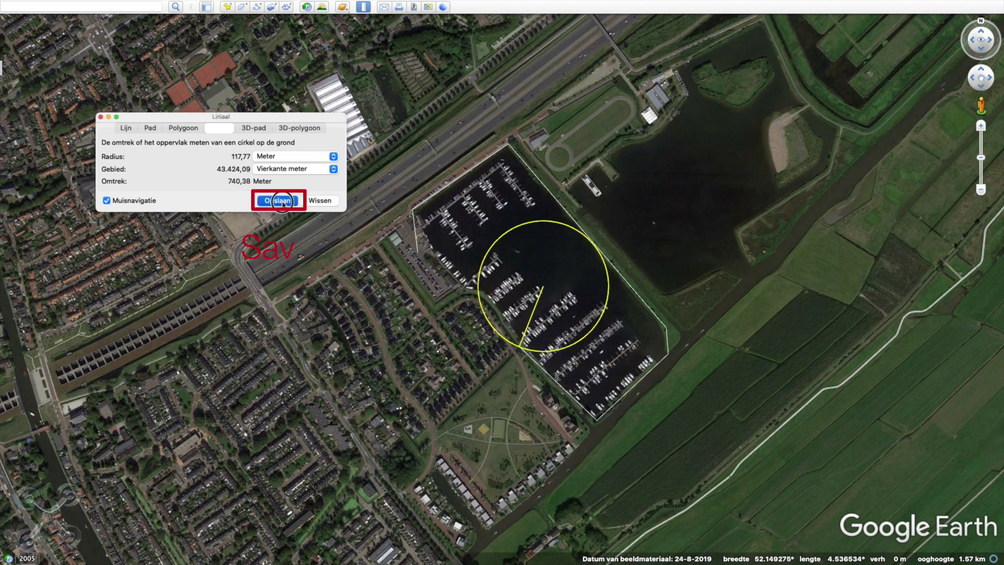
- Name the circle 'Flight orbit', set it 30 m relative to the ground, and confirm
text(Flight orbit)
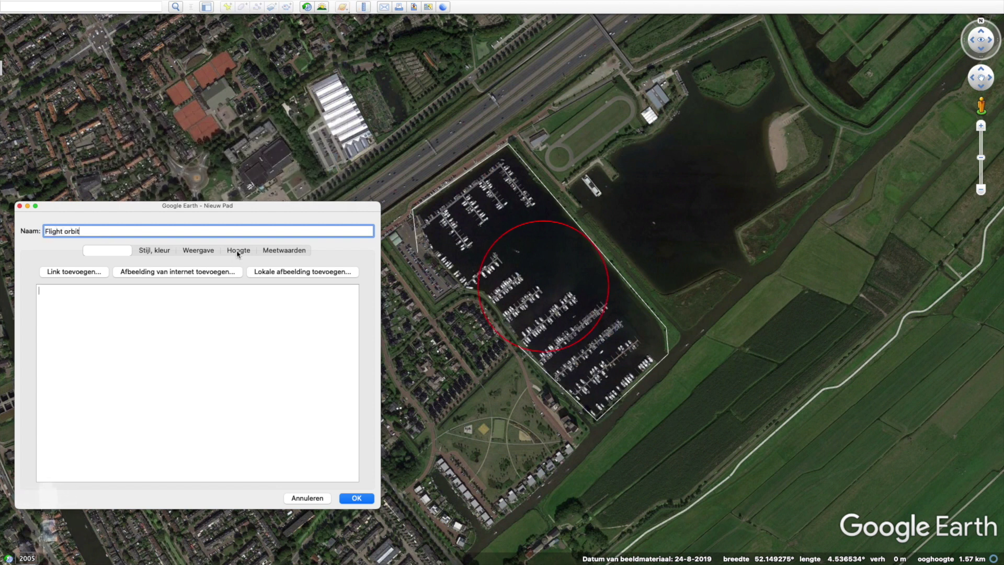
click(237, 251)
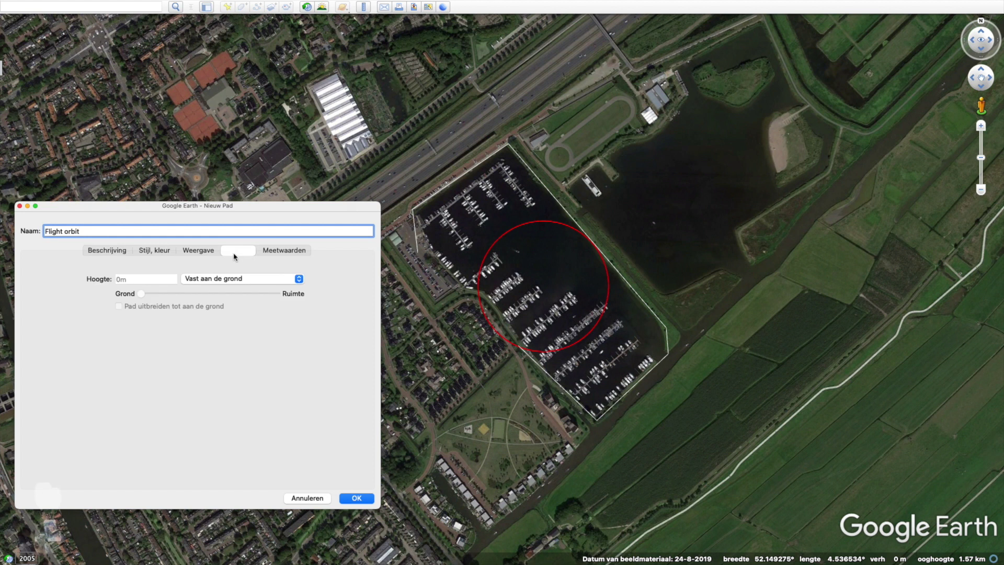
click(266, 285)
click(260, 301)
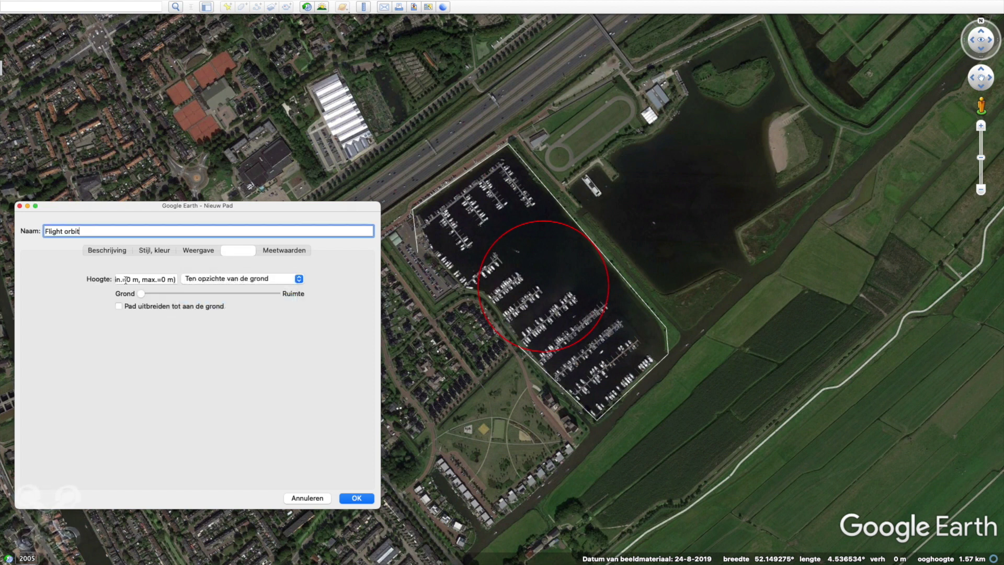
click(175, 280)
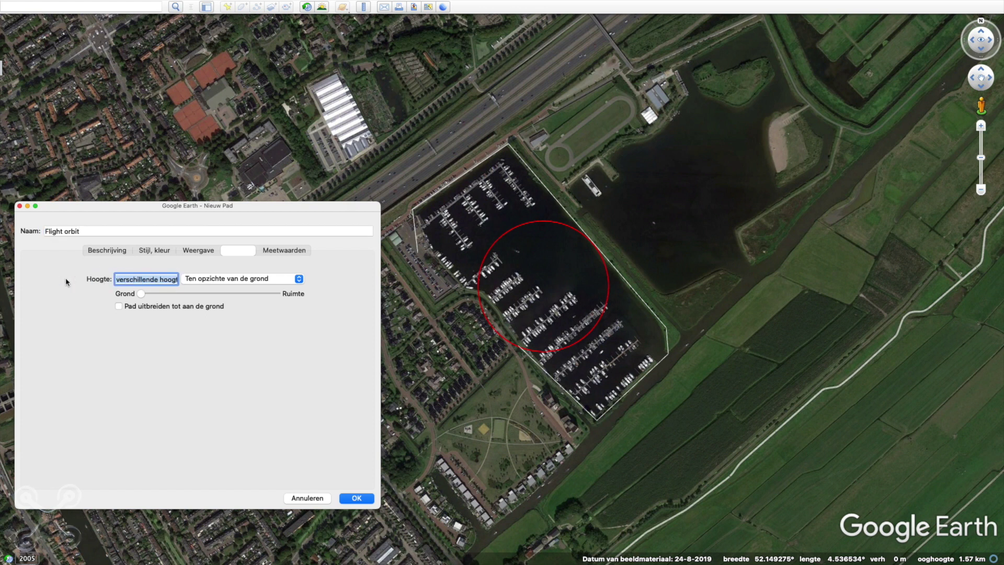
text(30)
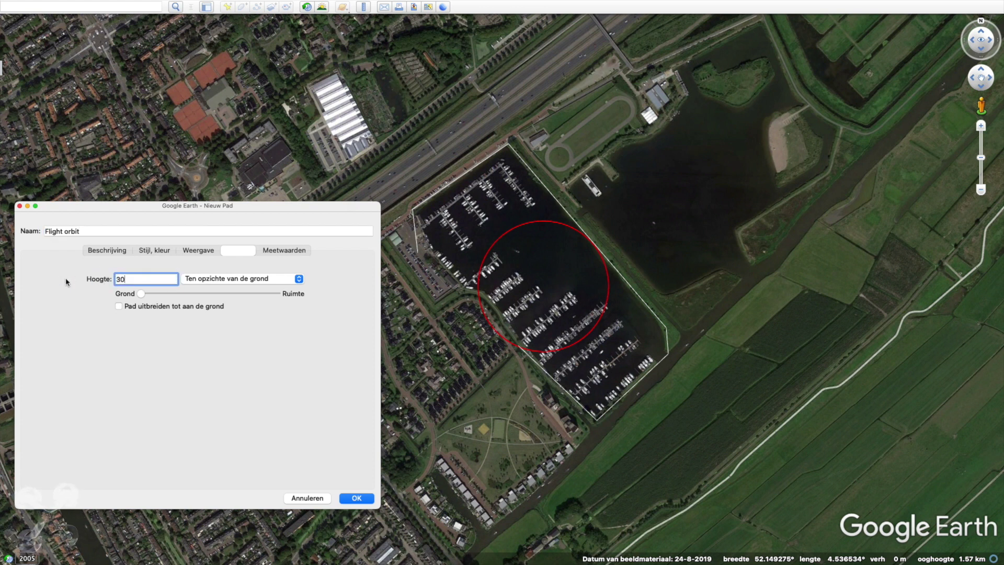
click(357, 499)
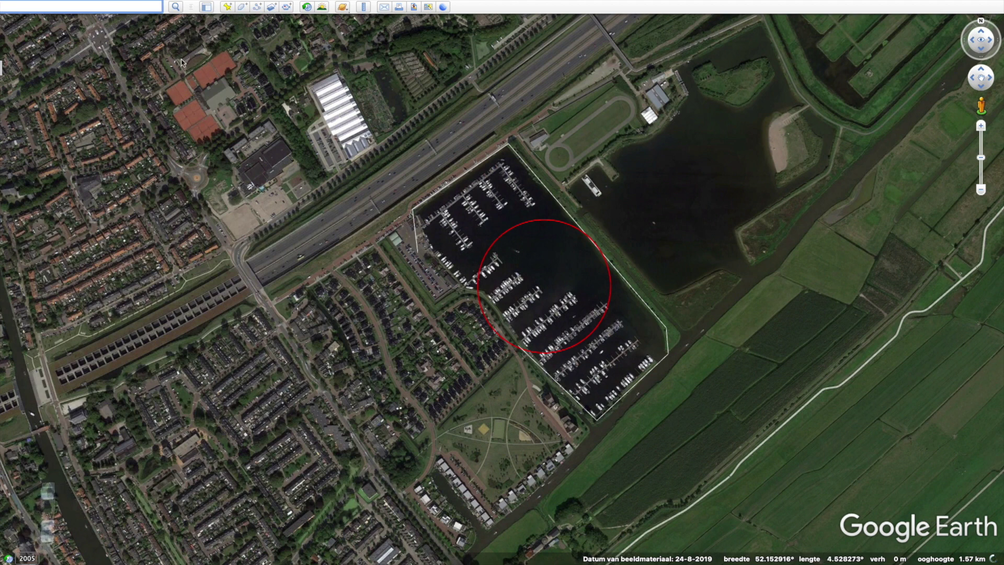
- Save the places as 'Dronelink Flight Test Google Earth.kmz' on the Desktop (Bureaublad)
click(206, 7)
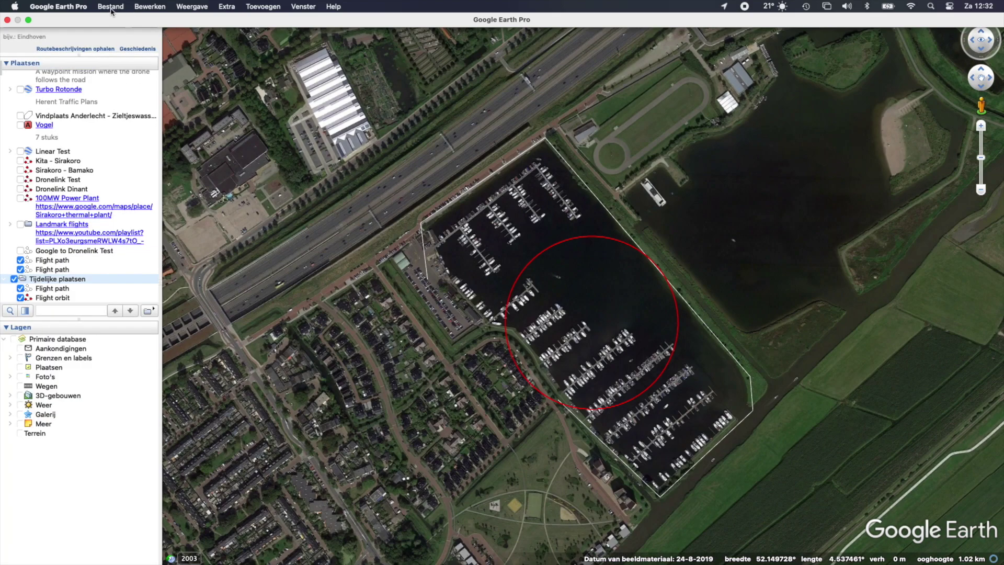
click(111, 6)
mouse_move(121, 33)
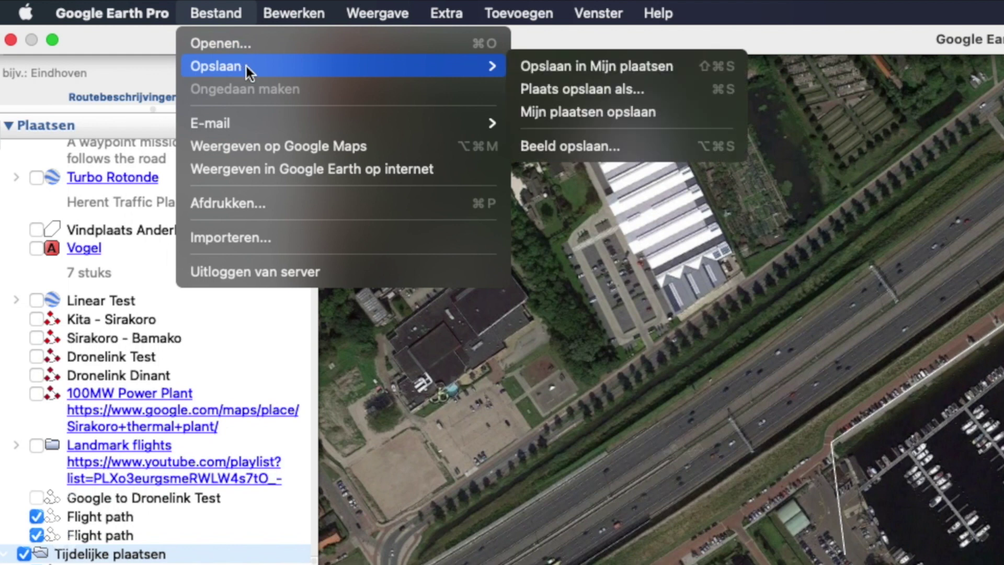
click(595, 90)
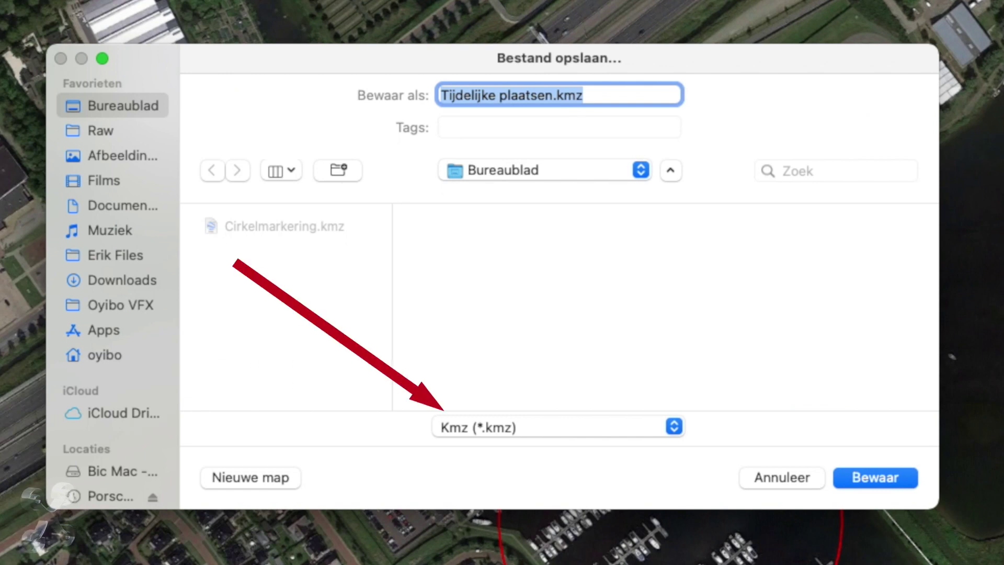
text(Dronelink)
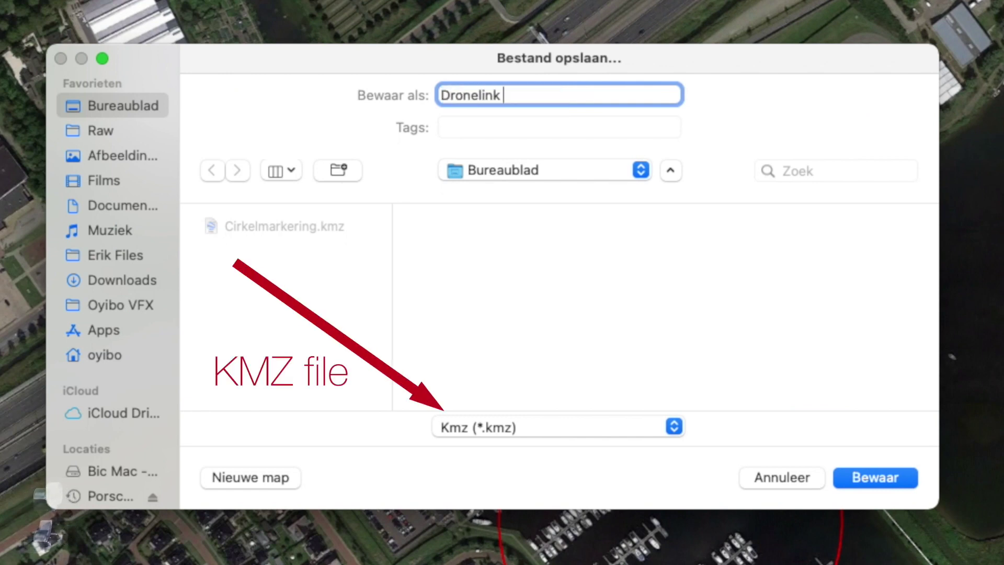
text( Flight T)
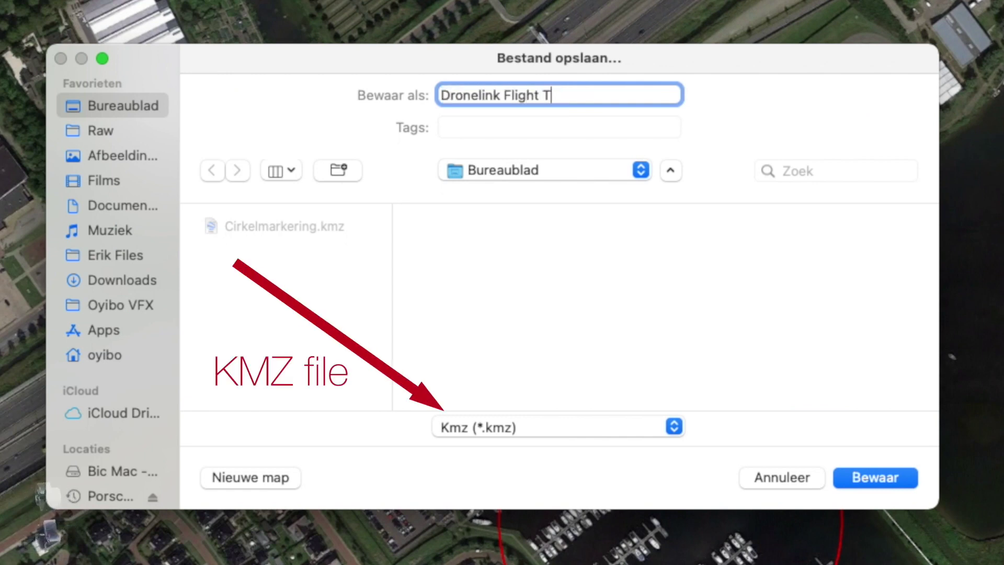
text(est Google Earth)
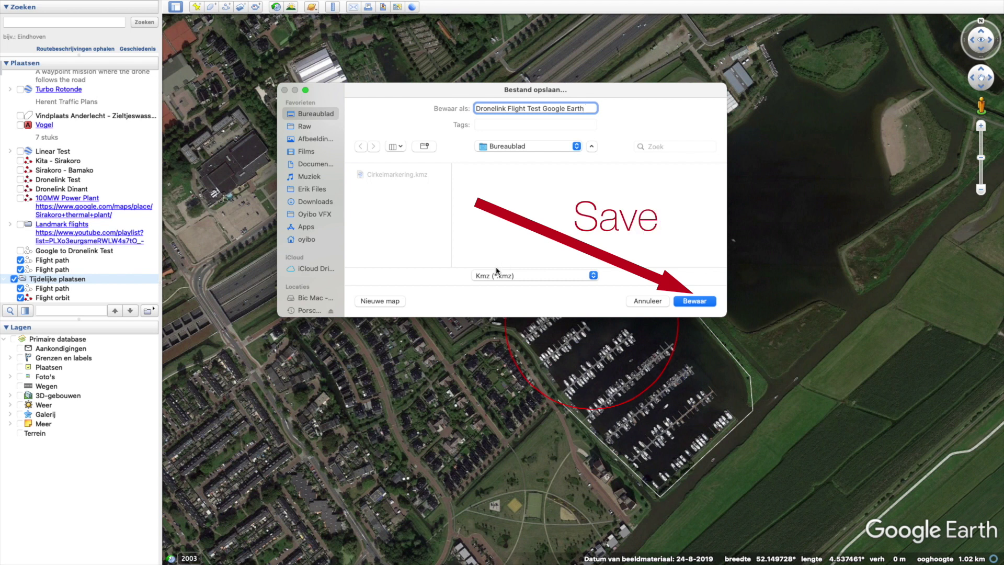
click(694, 301)
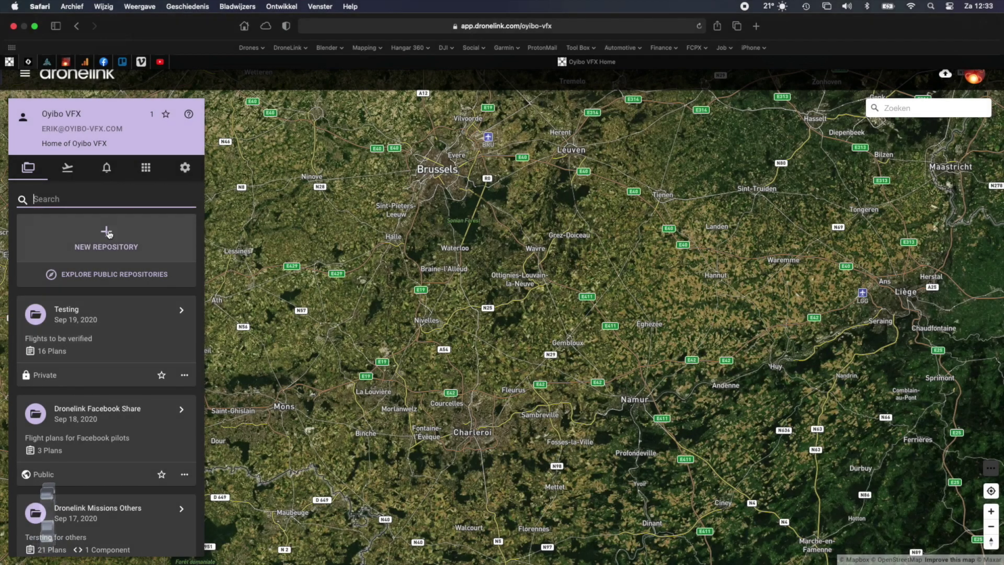
- Create a public Dronelink repository named 'Google Earth'
click(107, 232)
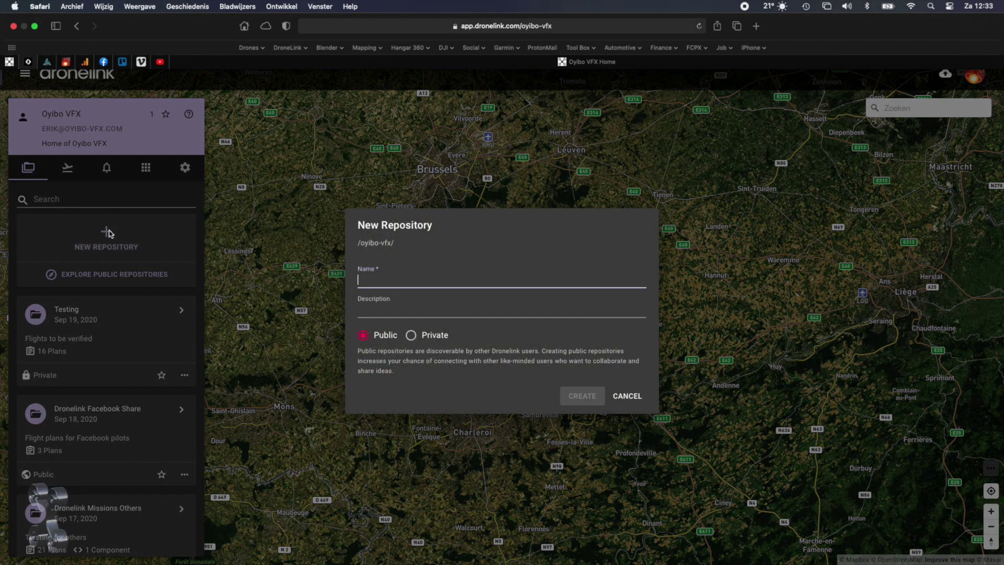
text(Google Earth)
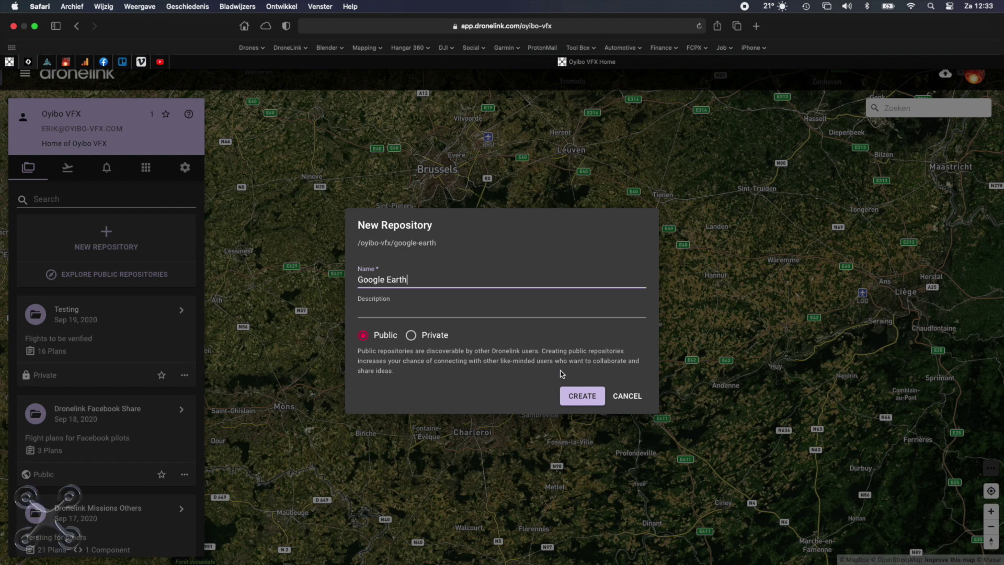
click(582, 395)
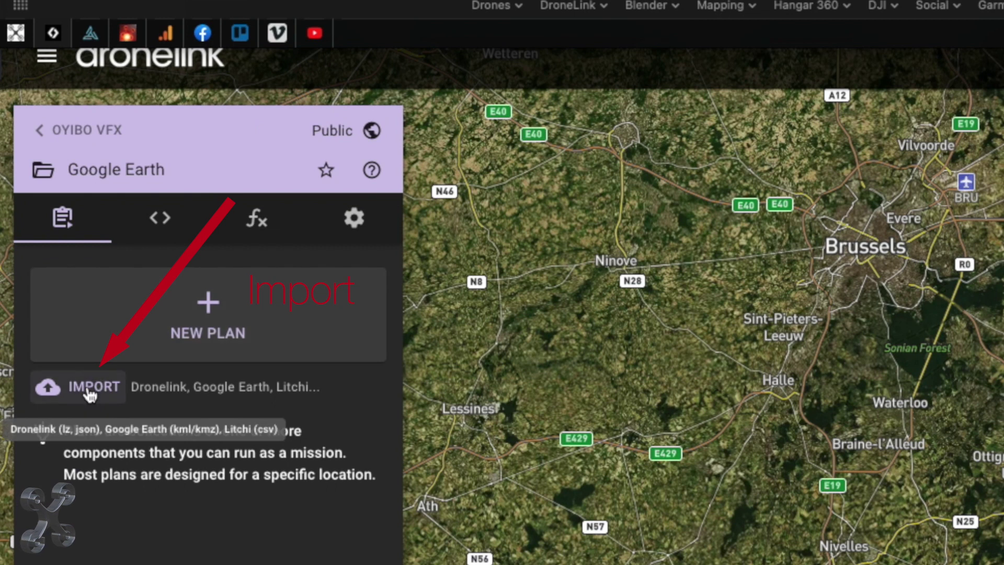
- Import the Dronelink Flight Test Google Earth KMZ into a new plan, Flight orbit as Orbit
click(87, 388)
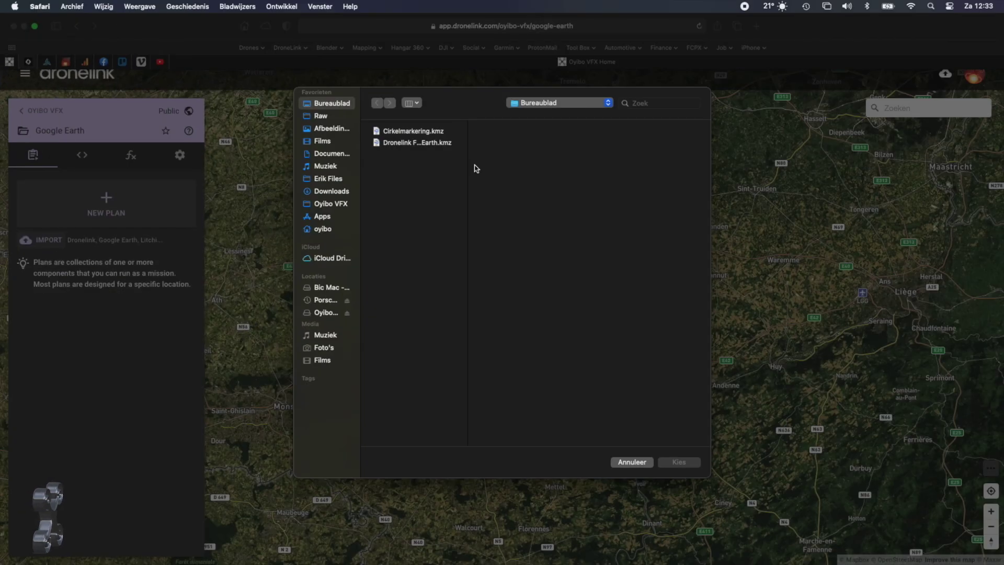
click(408, 143)
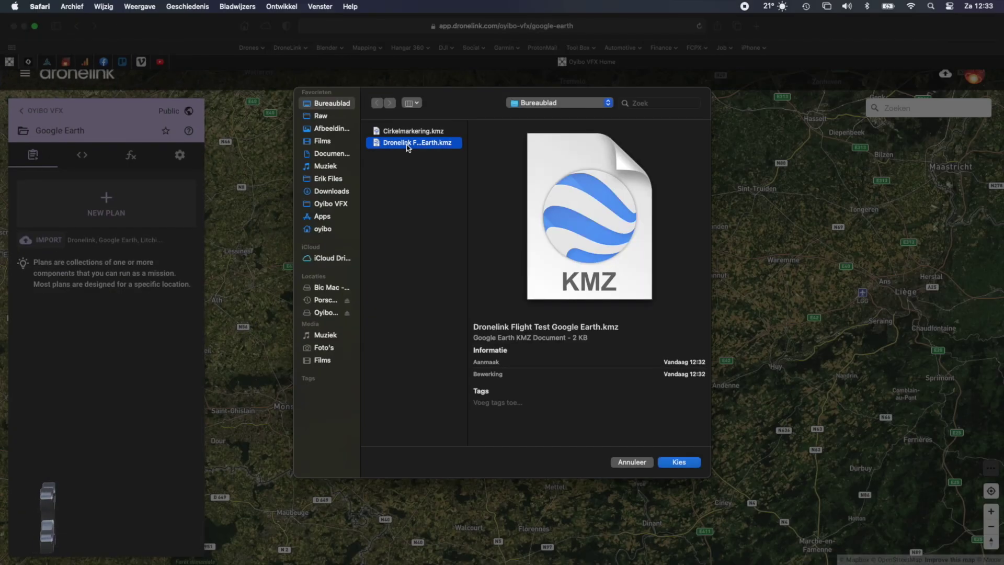
click(680, 462)
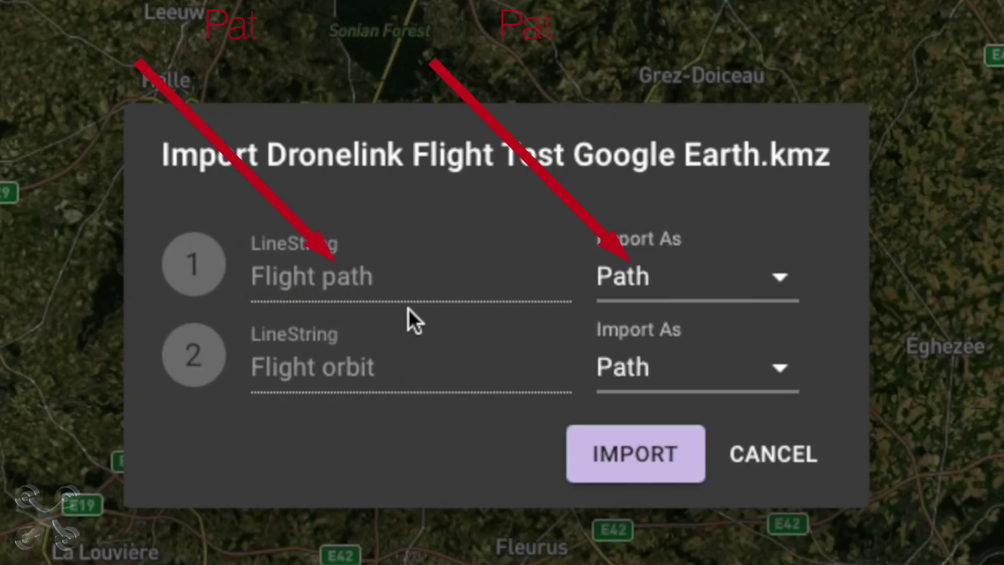
click(780, 368)
click(719, 337)
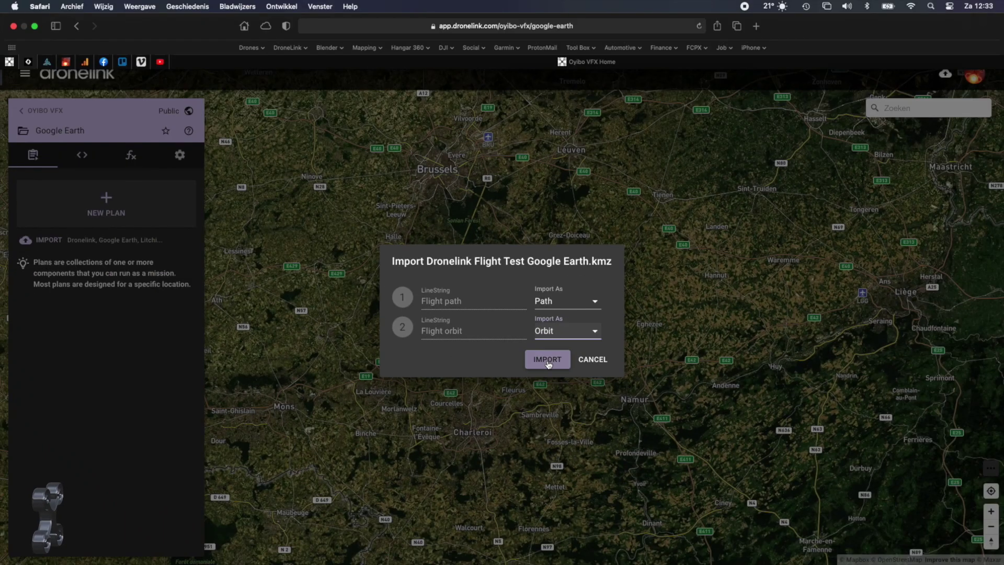
click(547, 360)
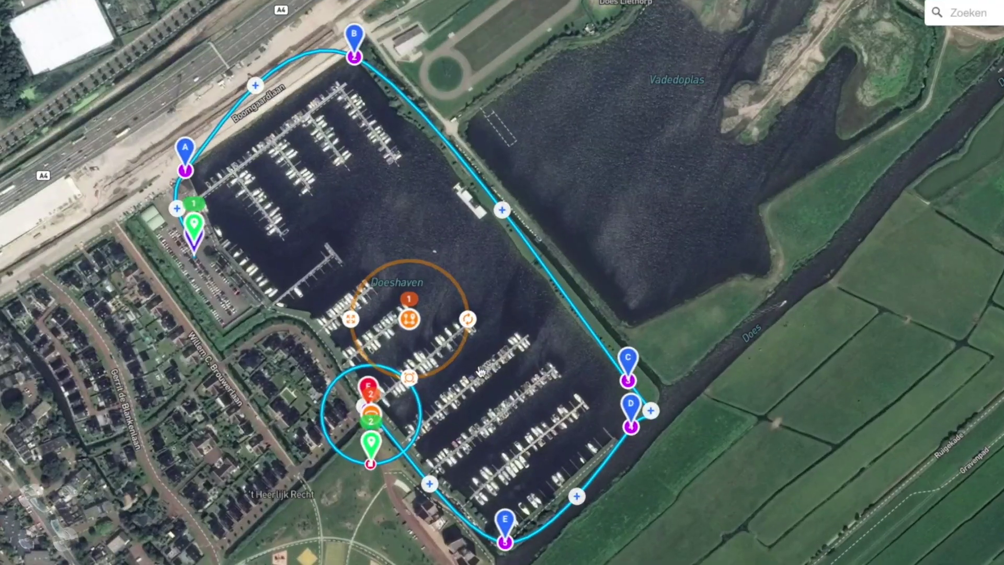
- Reposition waypoint F and move the orbit circle into the middle of the harbour
drag(368, 386, 447, 330)
drag(370, 413, 413, 243)
drag(447, 332, 348, 371)
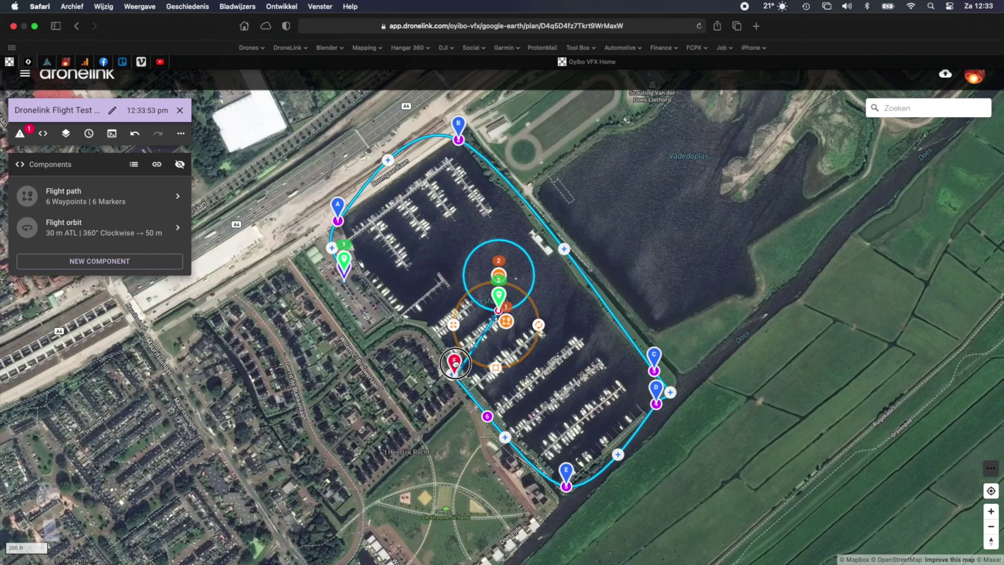
drag(455, 364, 460, 359)
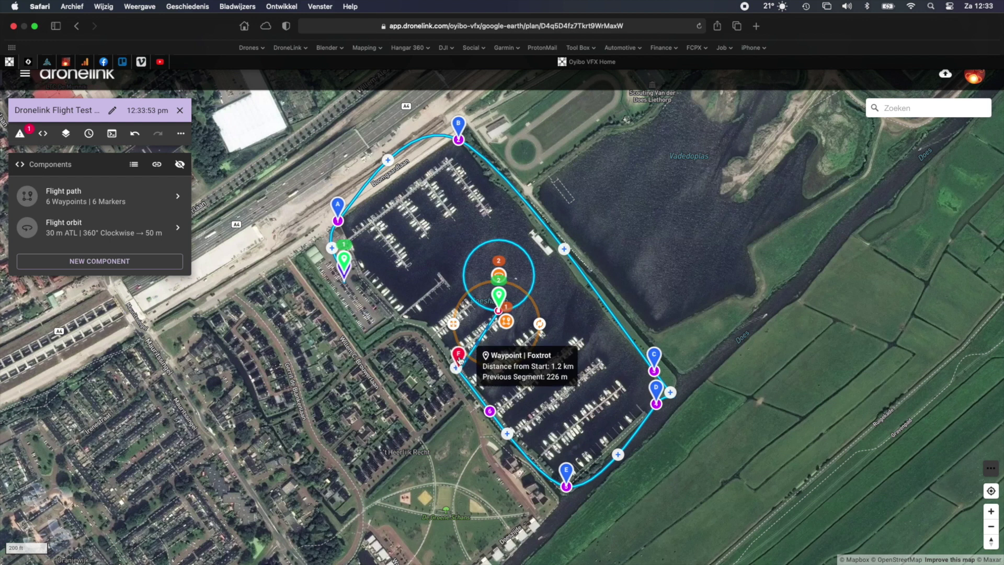
- Play the 3-D mission preview at 4X speed, then close it
click(113, 135)
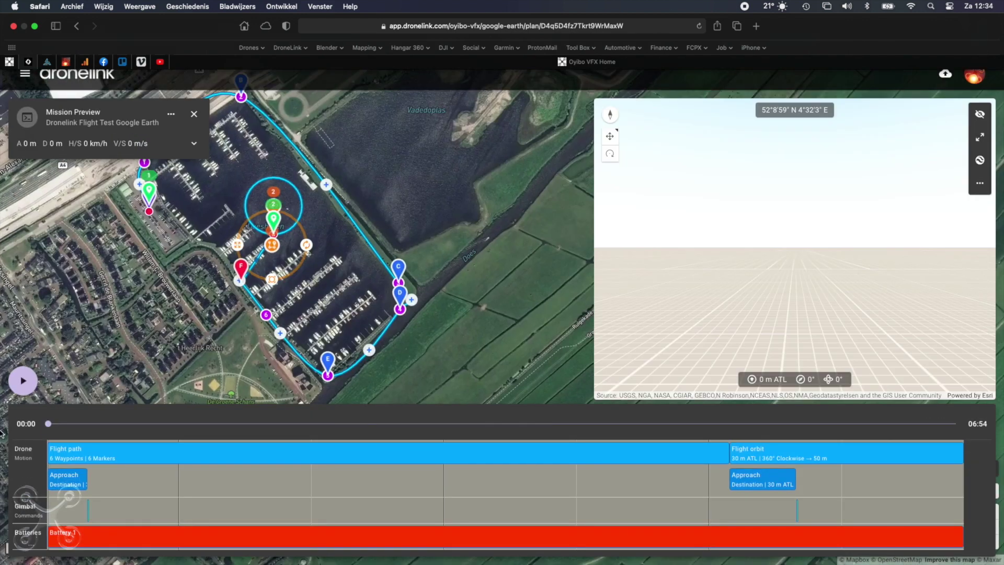
click(24, 381)
click(87, 381)
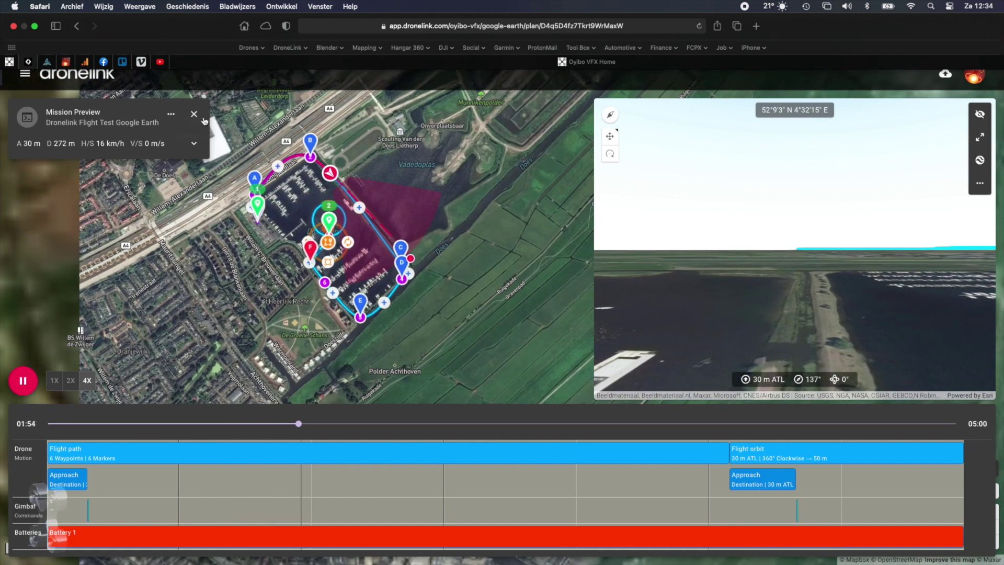
click(194, 114)
- Set the Flight path to Straight pathing with a 15,0 m corner radius
click(70, 198)
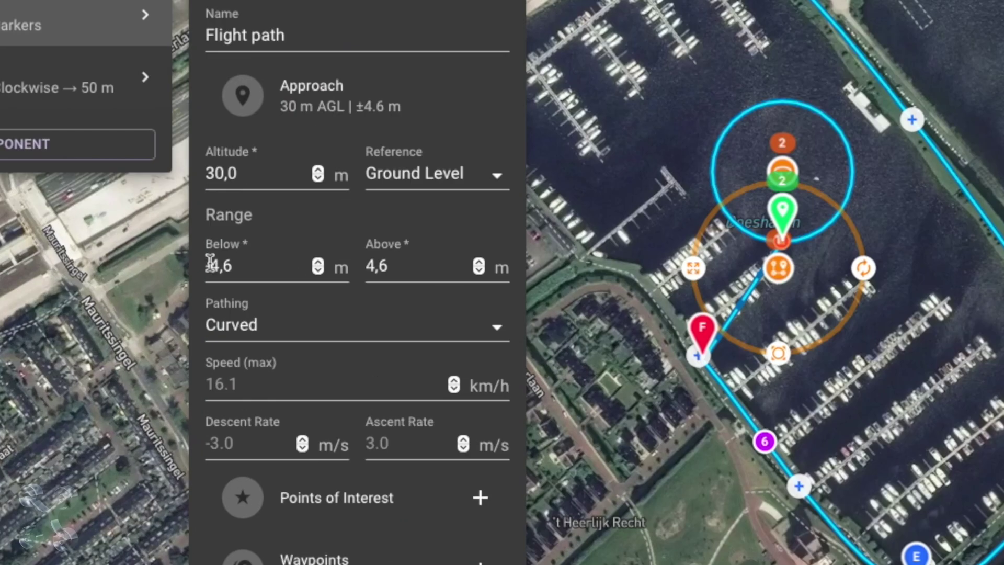
click(262, 331)
key(Escape)
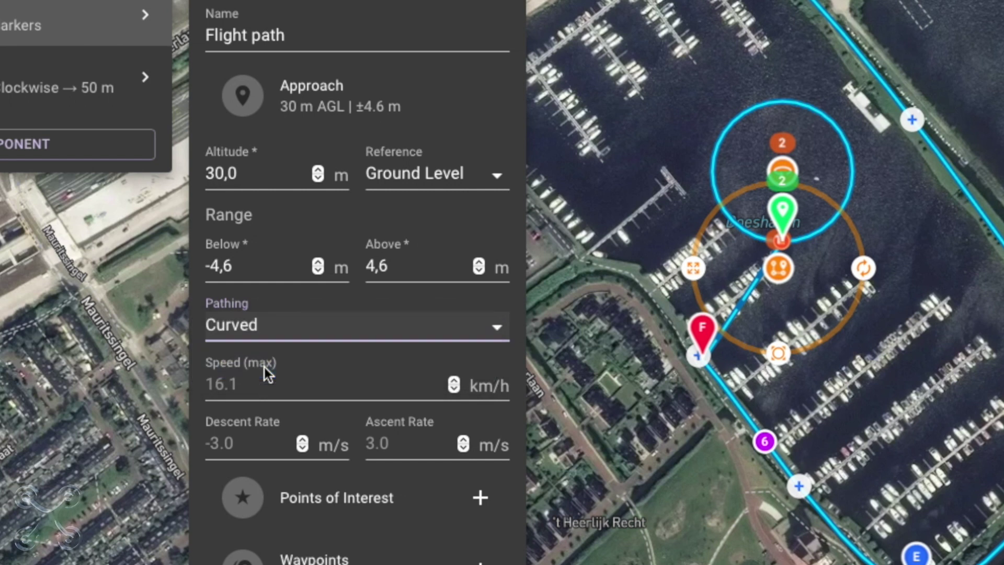
key(Down)
key(Tab)
text(15,0)
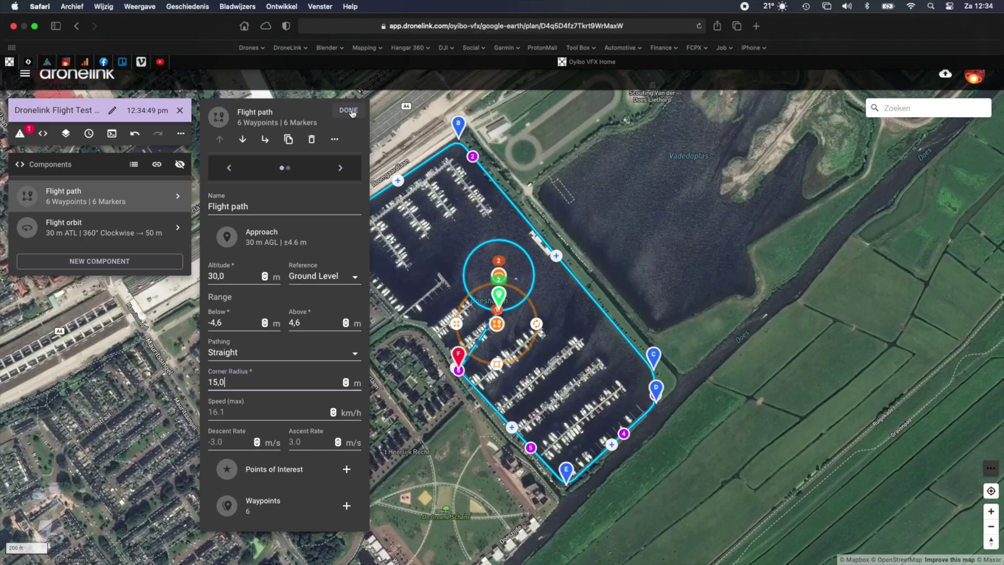
click(351, 113)
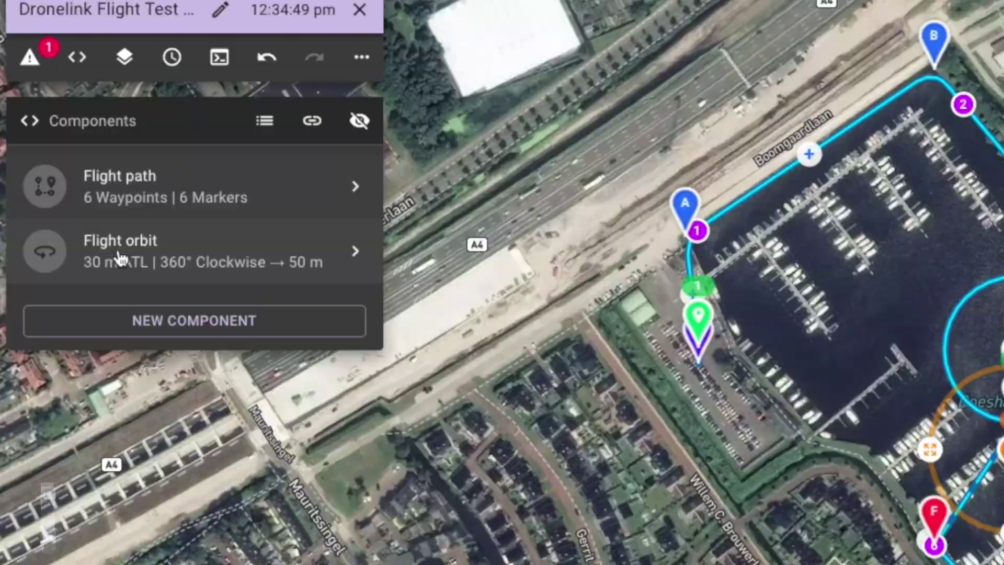
- Change the Flight orbit approach altitude from 30,5 to 30 m and return to Components
click(60, 230)
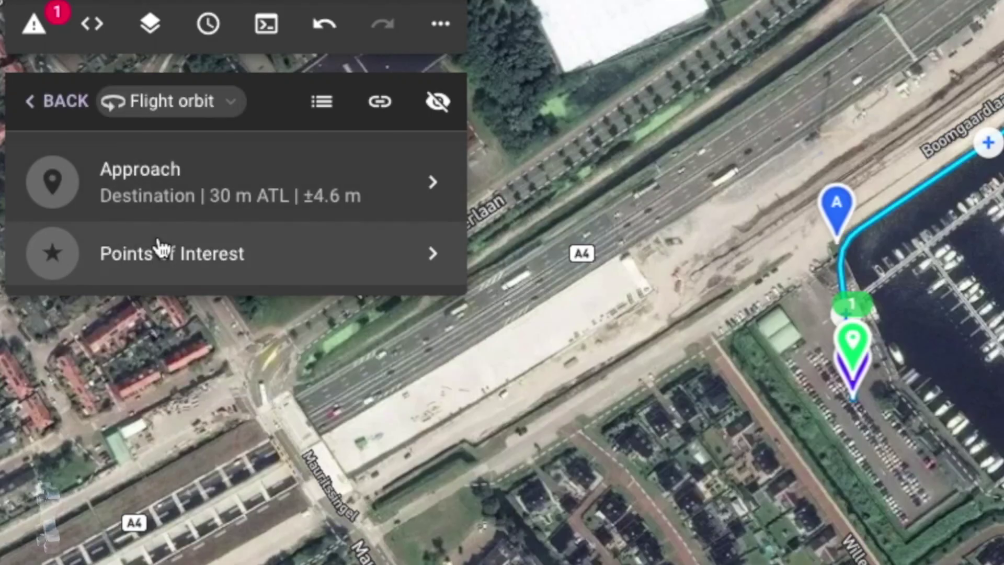
click(147, 194)
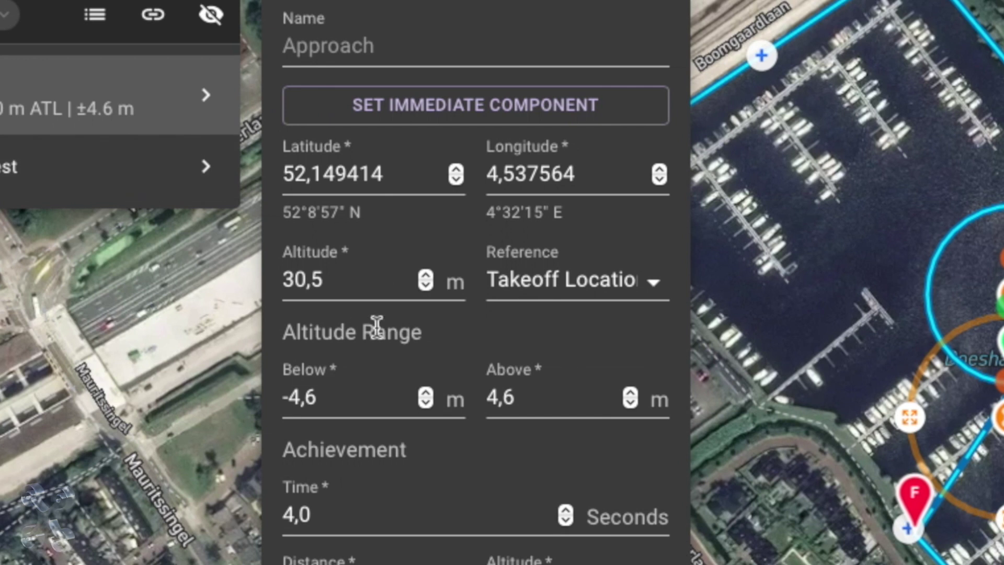
click(334, 288)
click(428, 286)
key(BackSpace)
key(BackSpace)
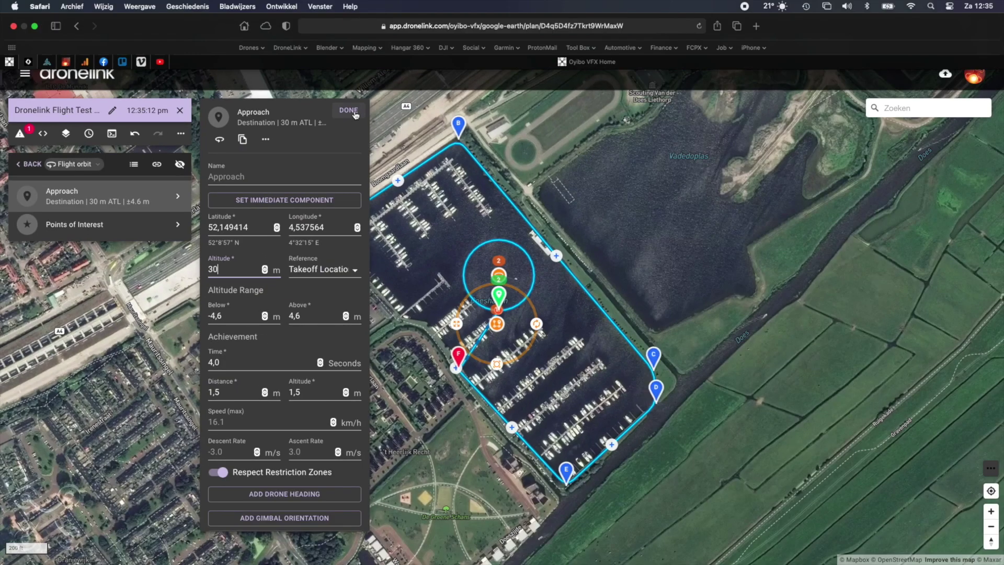
click(359, 105)
click(15, 164)
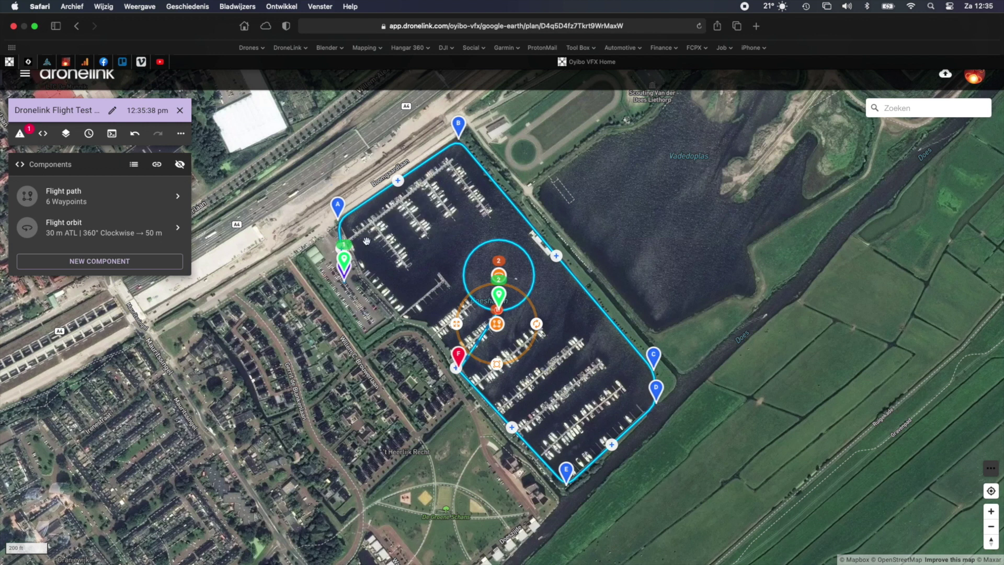
- Add three point-of-interest markers on the Flight path, dragging POIs A, B and C around the marina
right_click(379, 195)
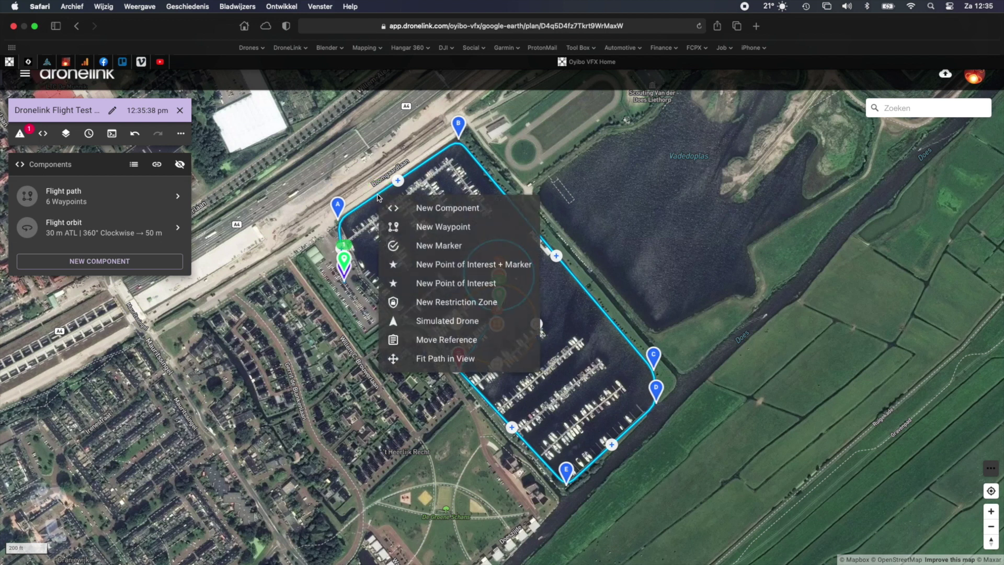
click(471, 265)
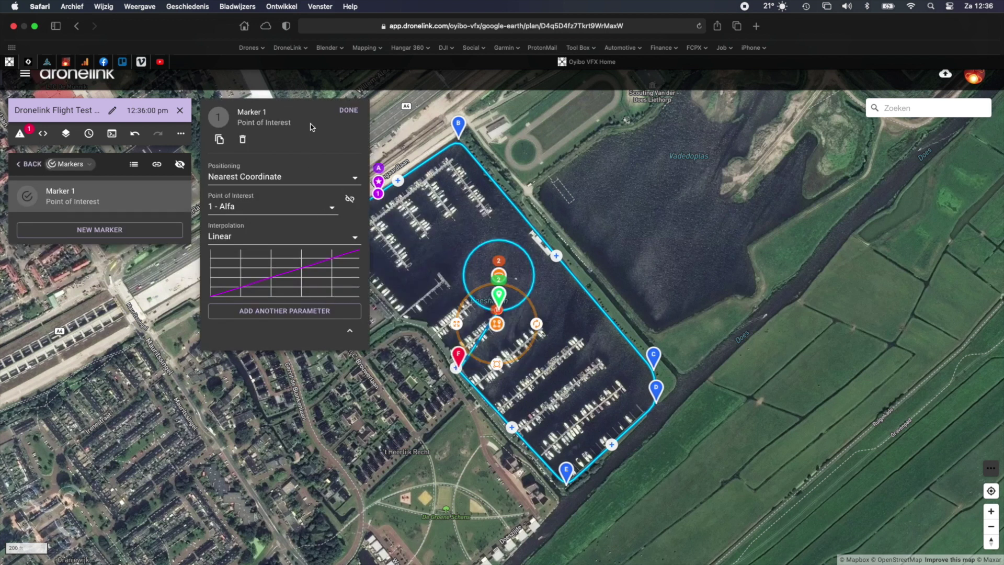
click(349, 110)
mouse_move(377, 181)
mouse_down()
mouse_move(425, 228)
mouse_move(442, 267)
mouse_up()
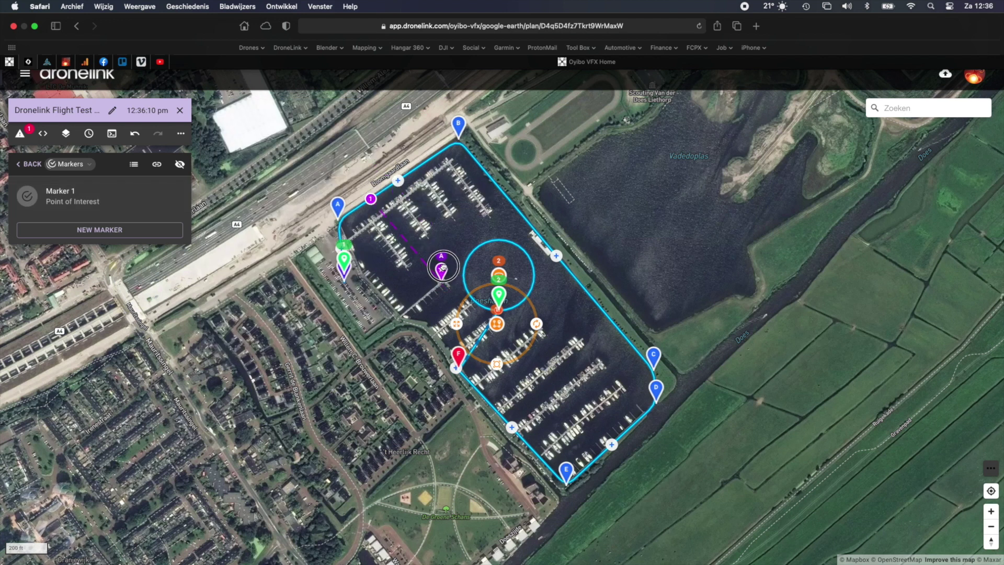
click(570, 272)
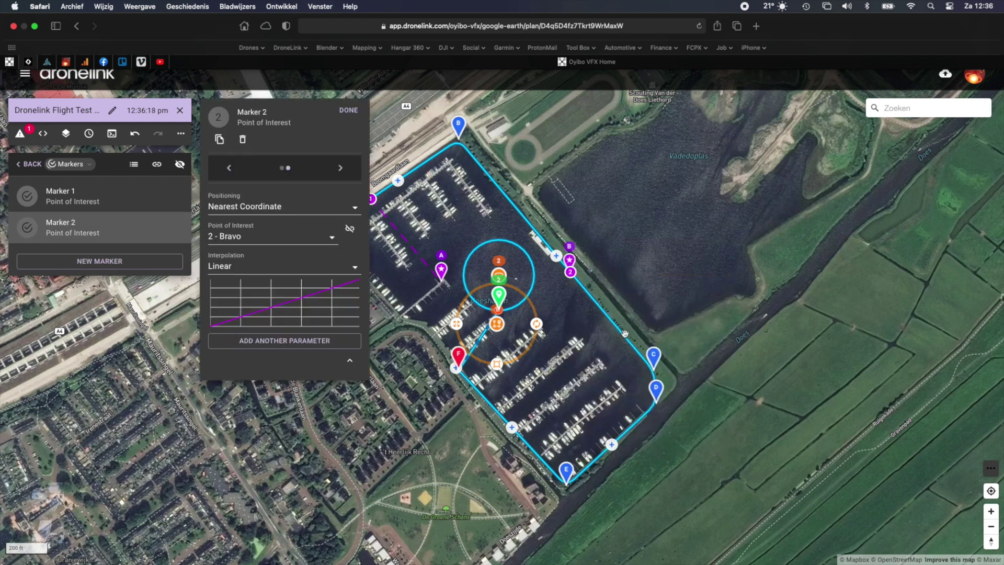
drag(546, 443, 564, 468)
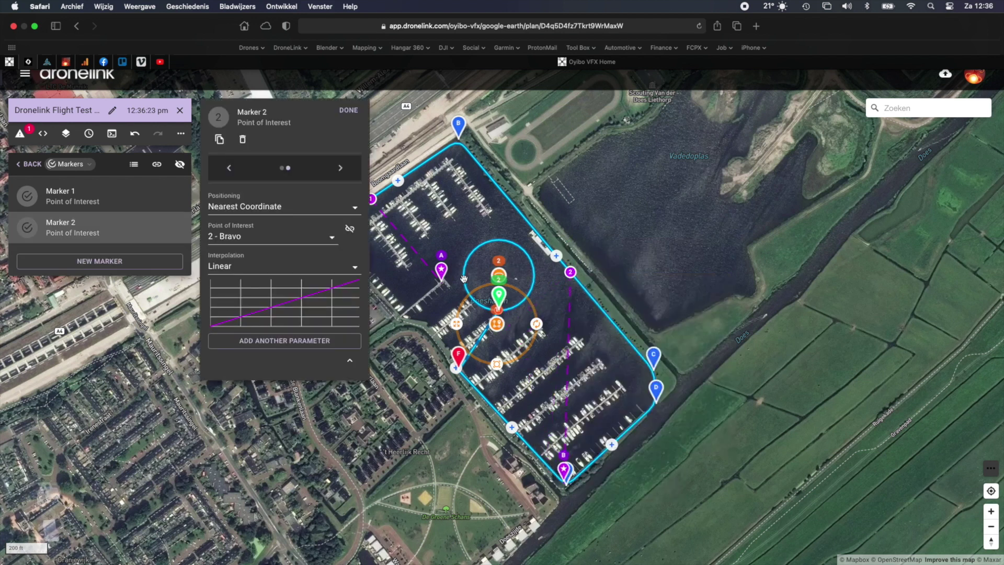
click(349, 110)
right_click(472, 296)
click(555, 366)
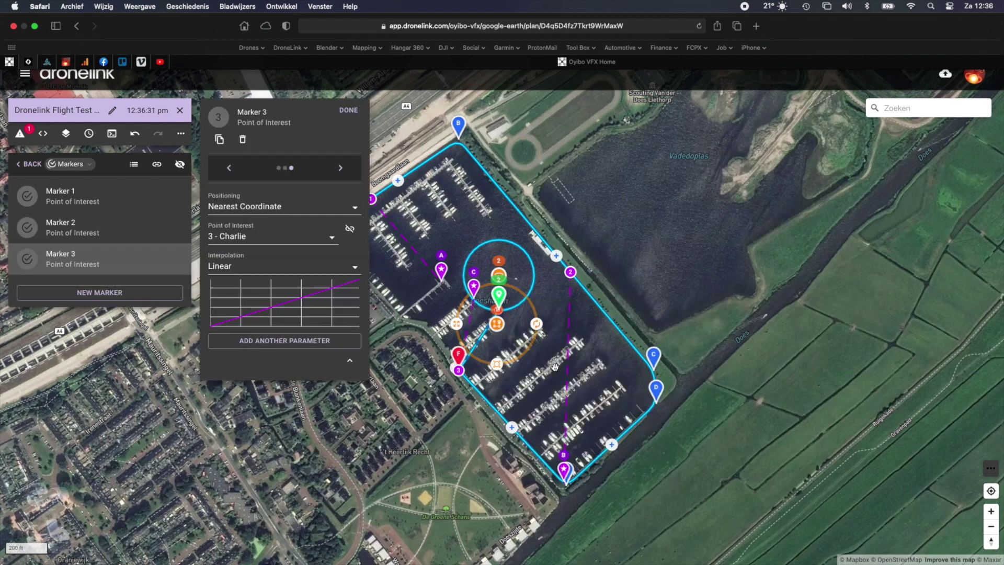
click(349, 110)
drag(474, 286, 498, 315)
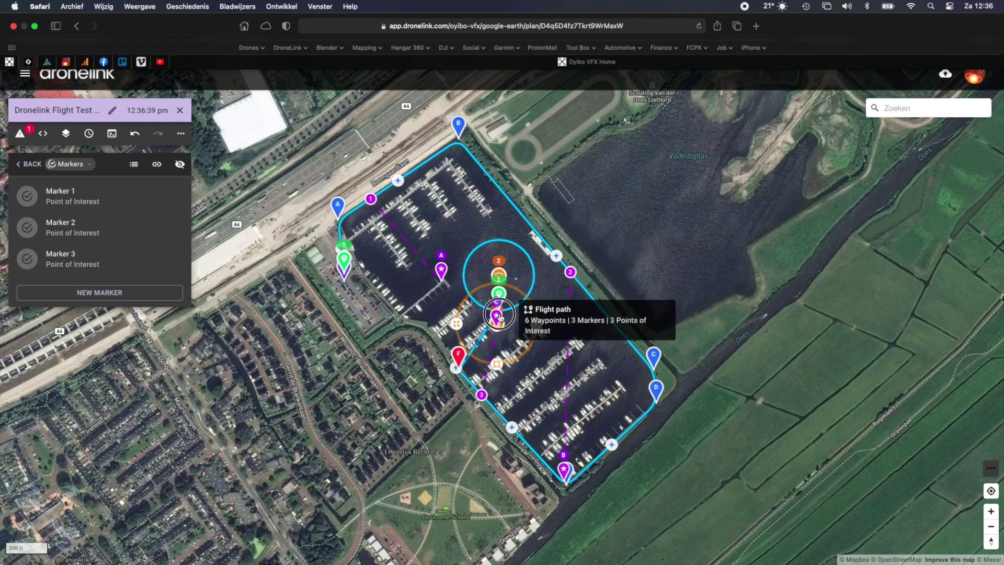
- Add point of interest Alfa at the marina's top under the orbit's Approach
click(31, 164)
click(32, 164)
click(33, 165)
click(78, 221)
click(99, 190)
click(455, 178)
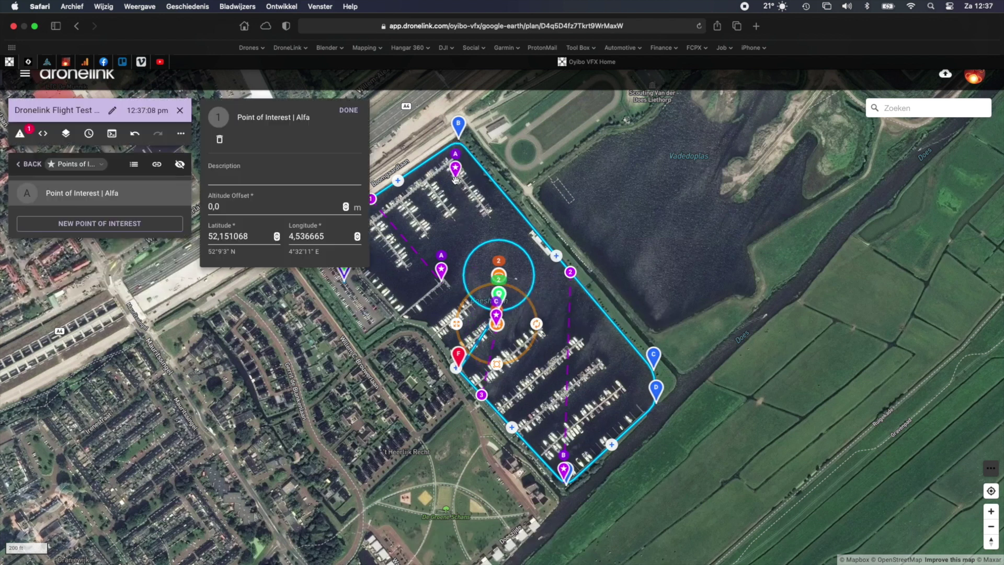
click(352, 111)
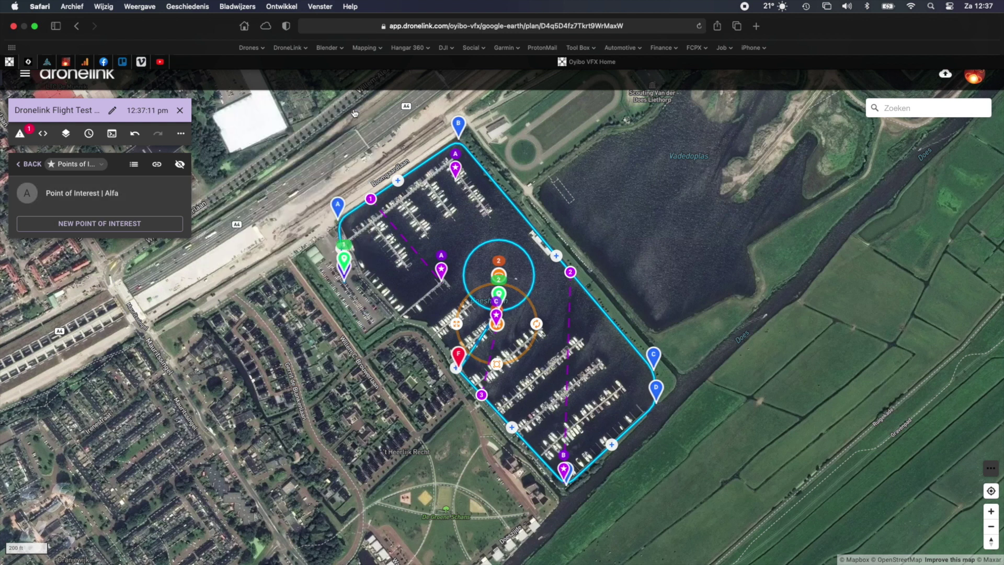
- Play the updated mission preview from about 03:25 into the flight, then close it
click(112, 135)
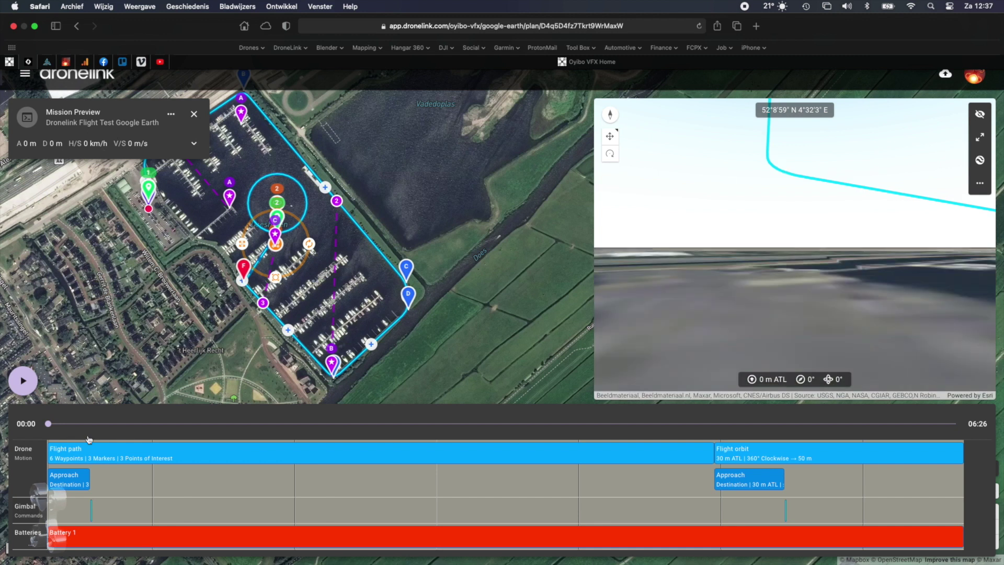
drag(47, 426, 702, 422)
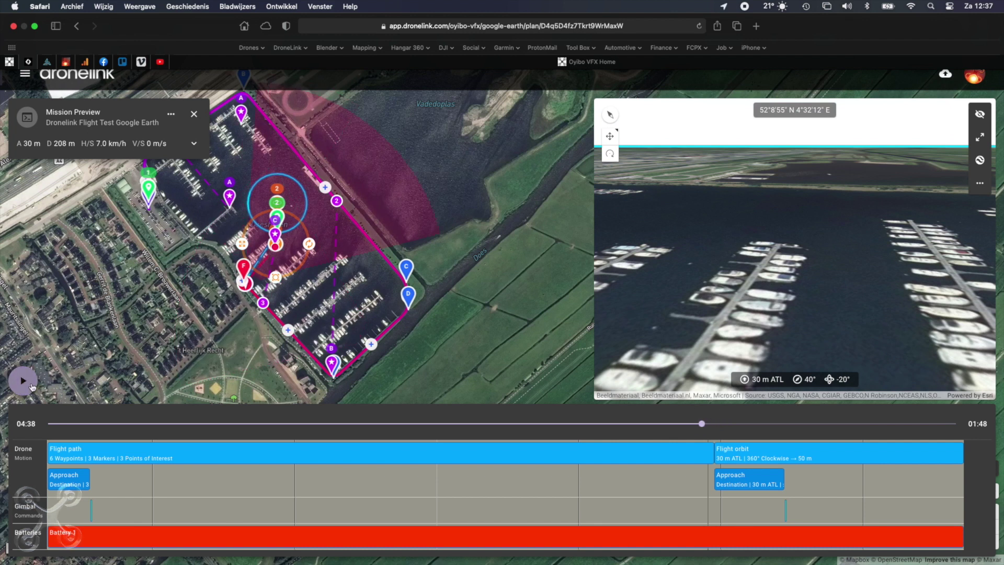
click(30, 385)
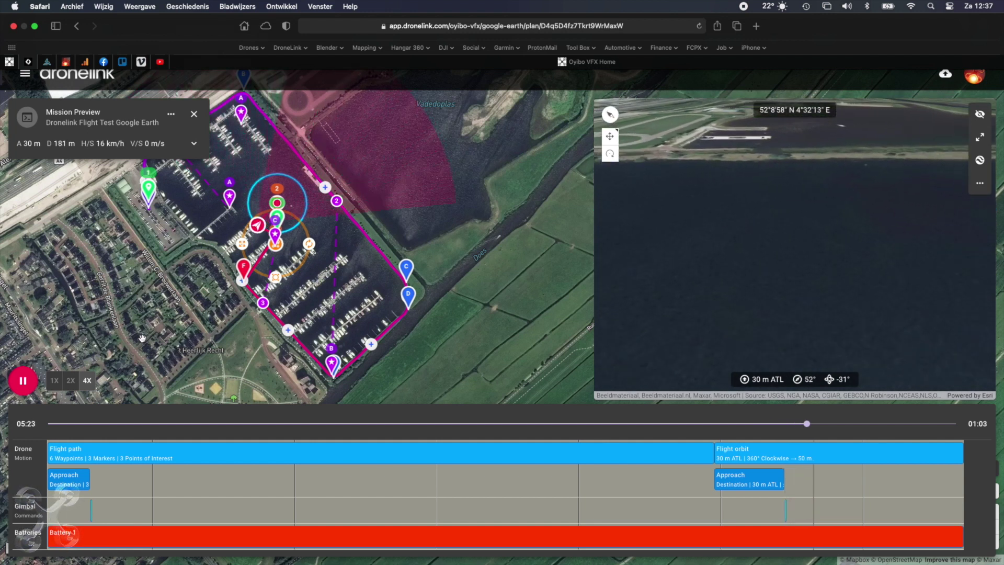
click(194, 113)
click(177, 229)
- Give the flight orbit a drone heading of 0° referenced to North
click(168, 224)
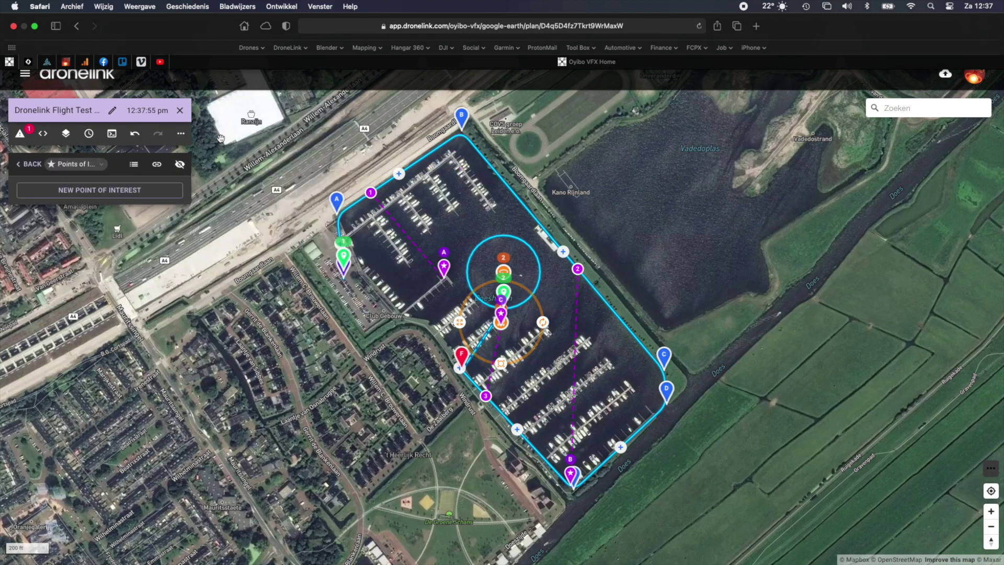
click(31, 166)
click(31, 166)
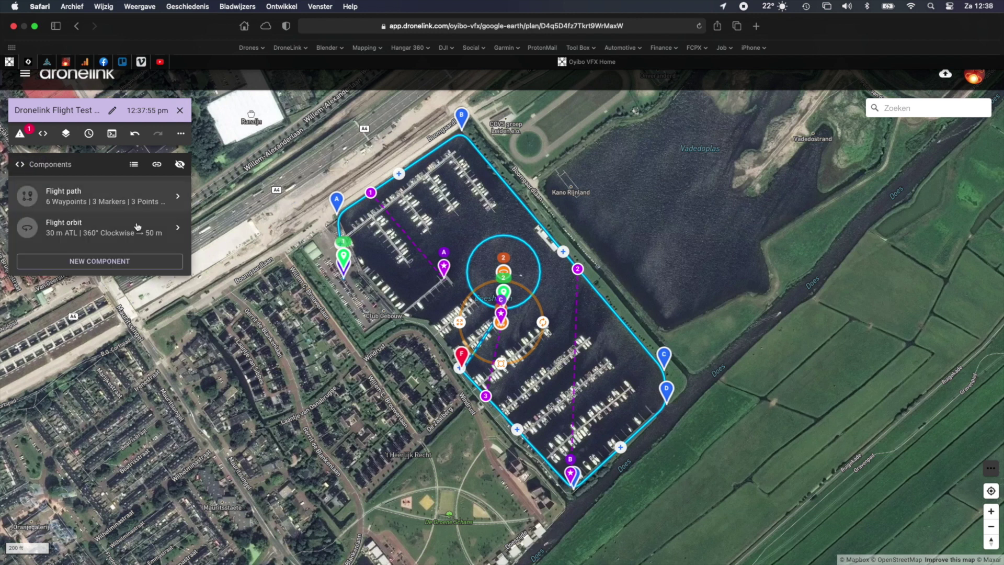
click(76, 230)
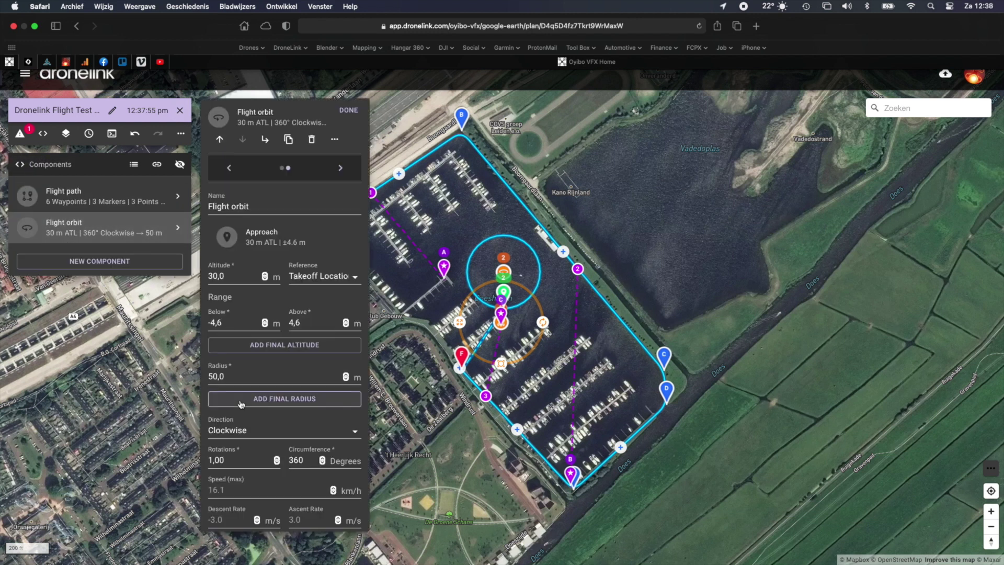
scroll(240, 400, down, 5)
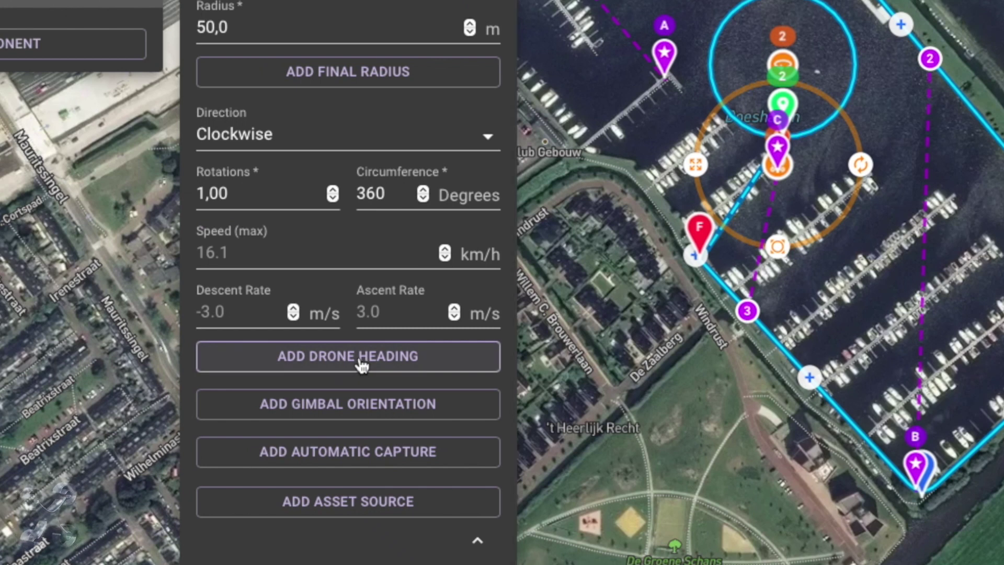
click(388, 359)
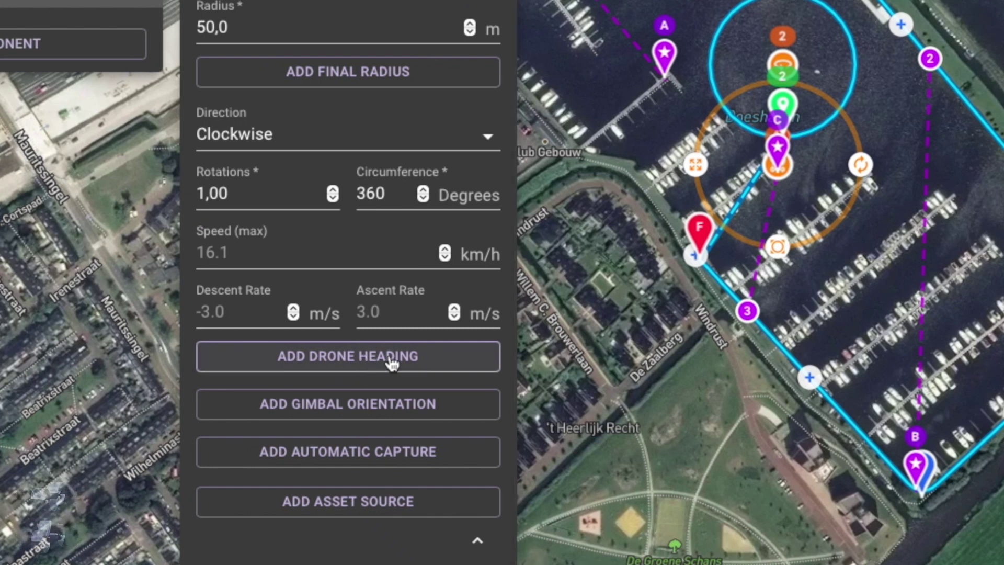
drag(215, 372, 172, 372)
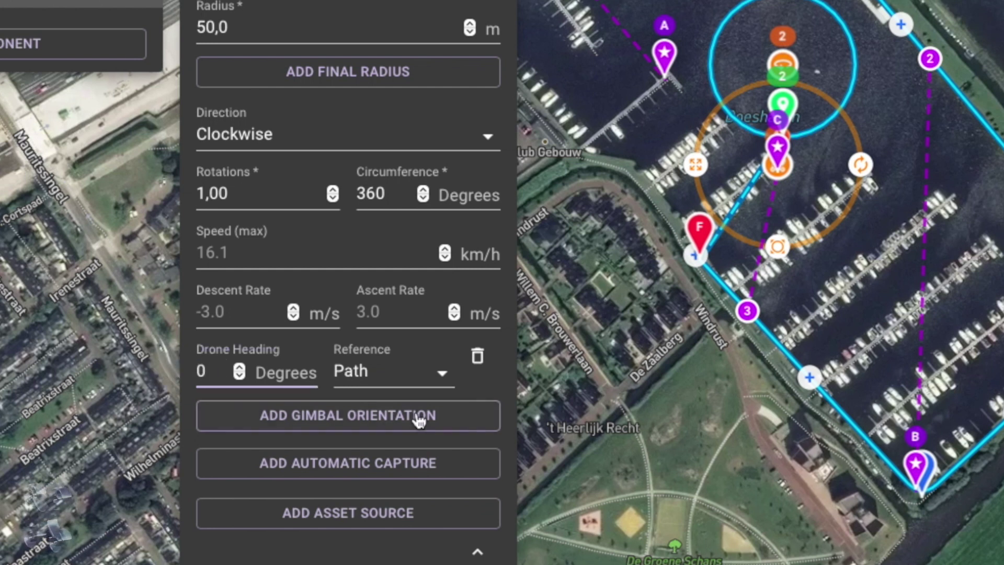
click(445, 371)
click(389, 354)
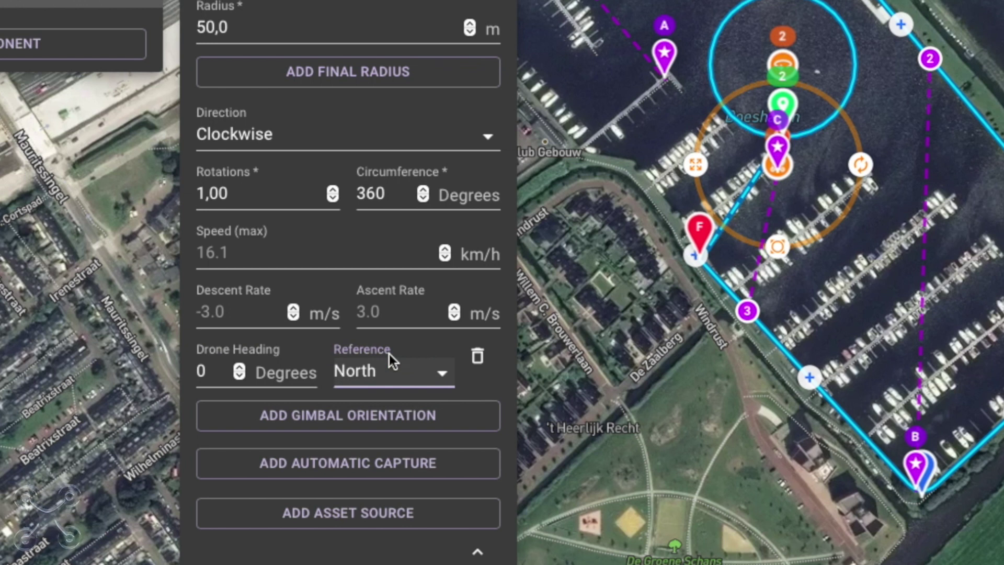
- Add a gimbal orientation with pitch -20° from the horizon and finish editing the orbit
click(395, 417)
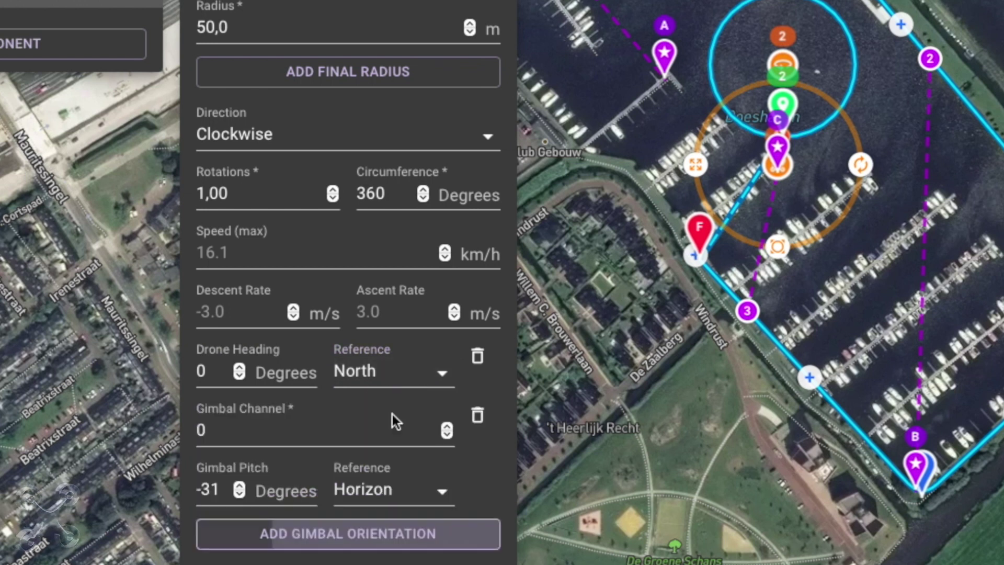
drag(217, 489, 207, 490)
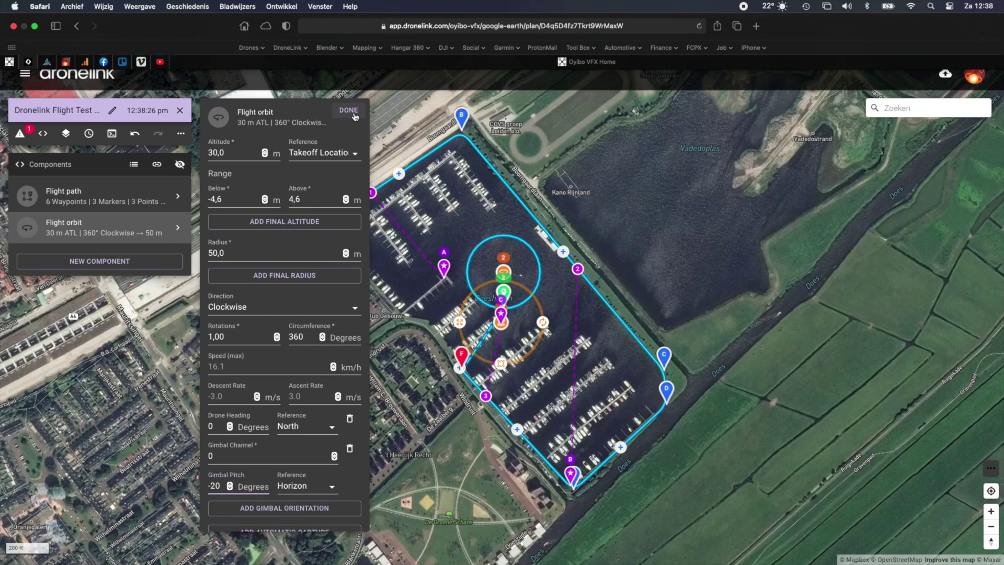
click(151, 220)
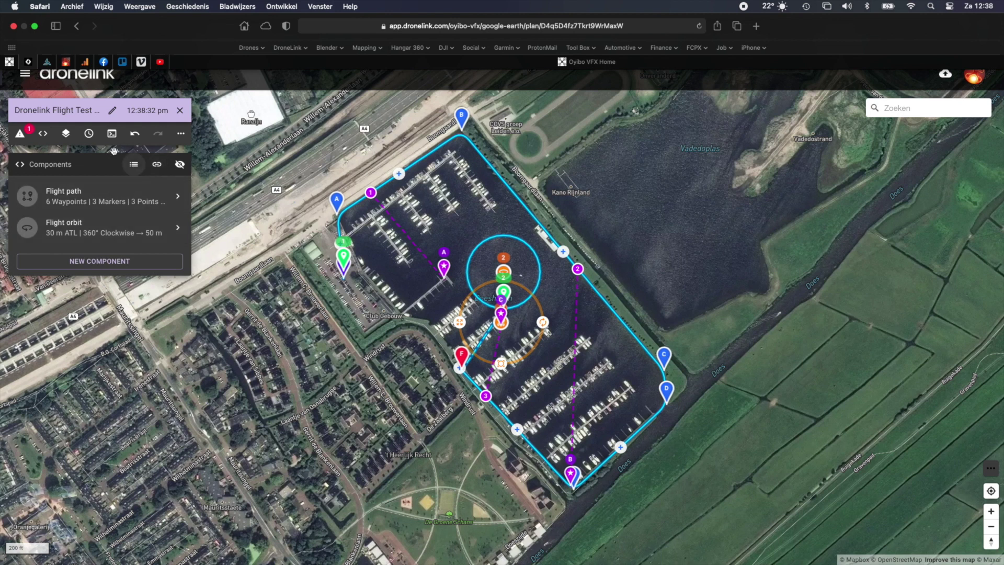
- Regenerate the mission preview and play it from the Flight orbit section
click(112, 133)
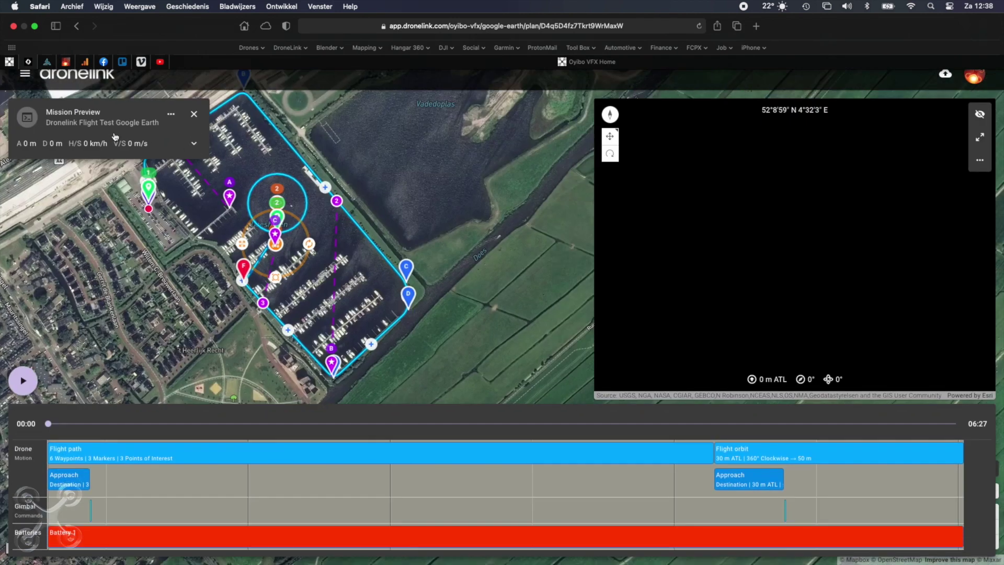
drag(61, 425, 697, 424)
click(23, 381)
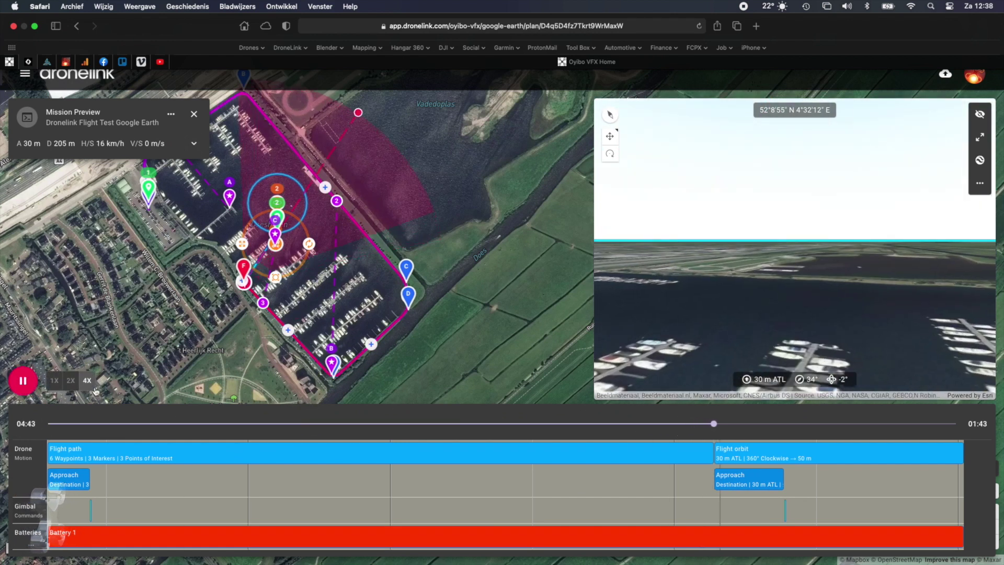
scroll(303, 300, down, 3)
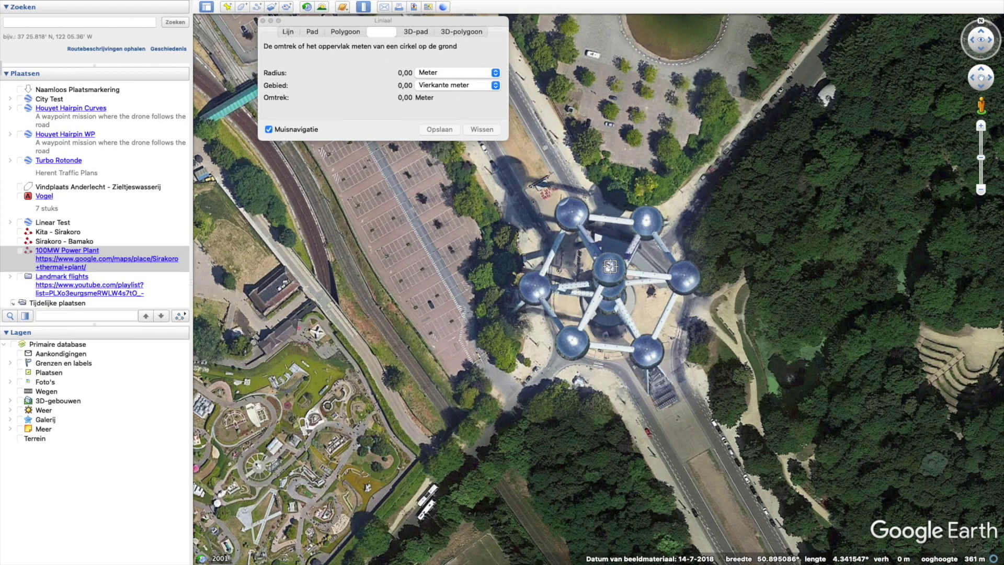
- Draw a circle of about 85.74 m radius around the Atomium and save it as path 'Atomium'
drag(626, 287, 692, 411)
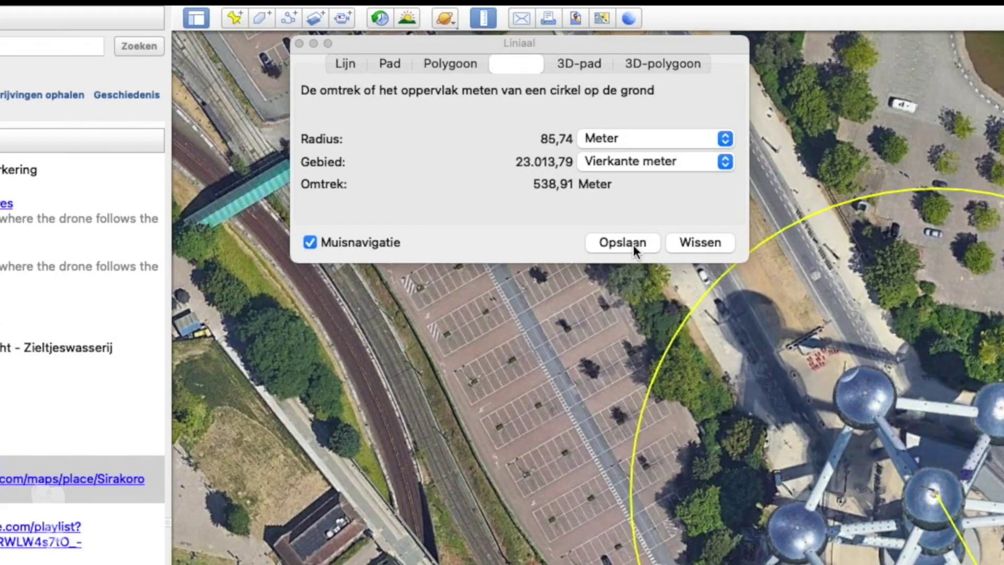
click(439, 129)
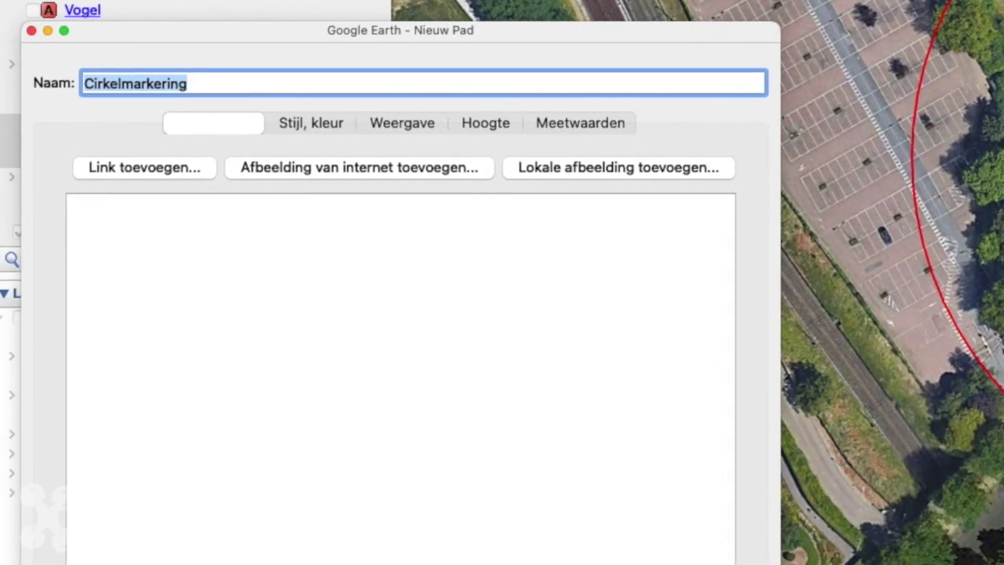
text(A)
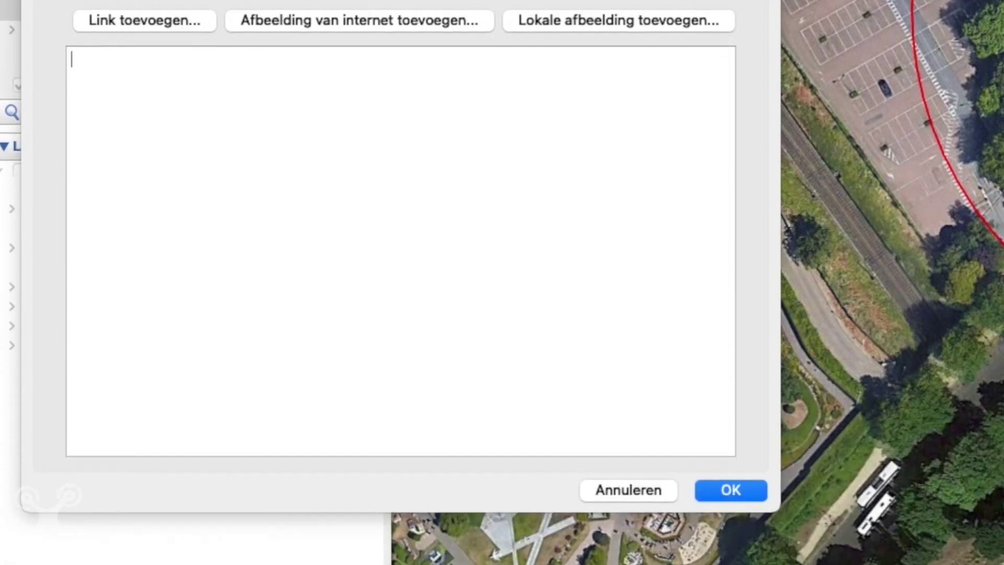
click(731, 497)
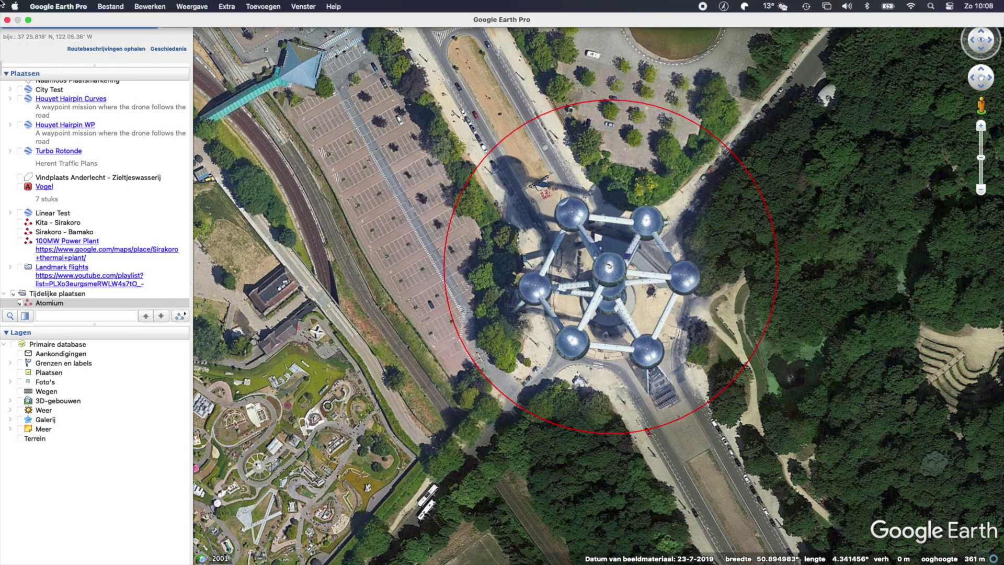
- Save the Atomium place as Atomium.kmz on the desktop, replacing the existing file
click(123, 5)
mouse_move(281, 69)
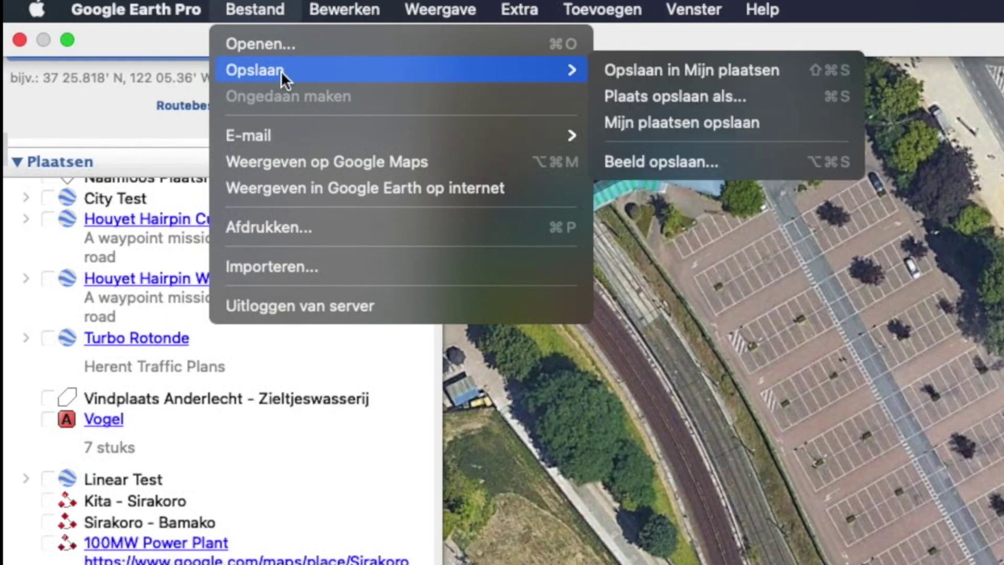
click(699, 95)
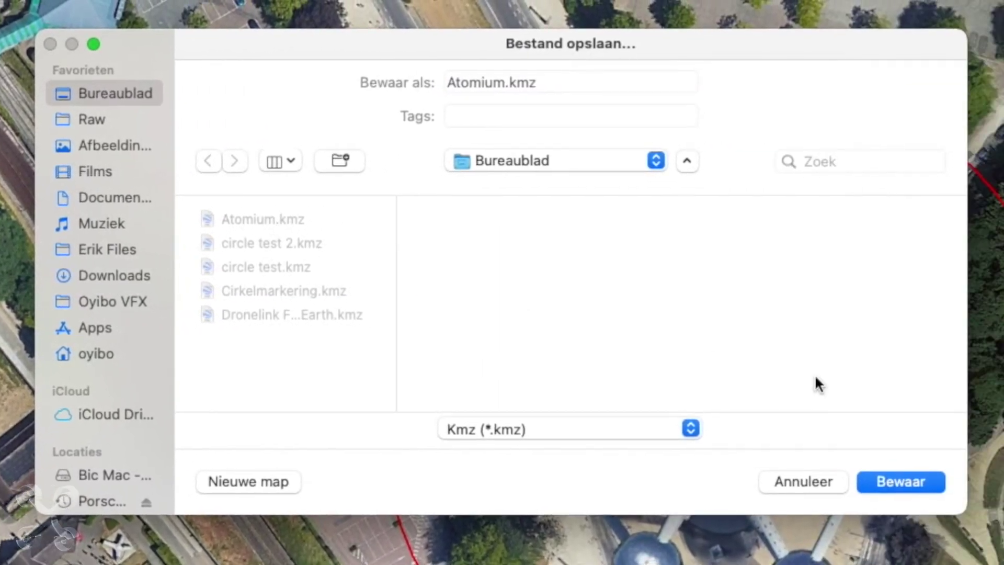
click(901, 482)
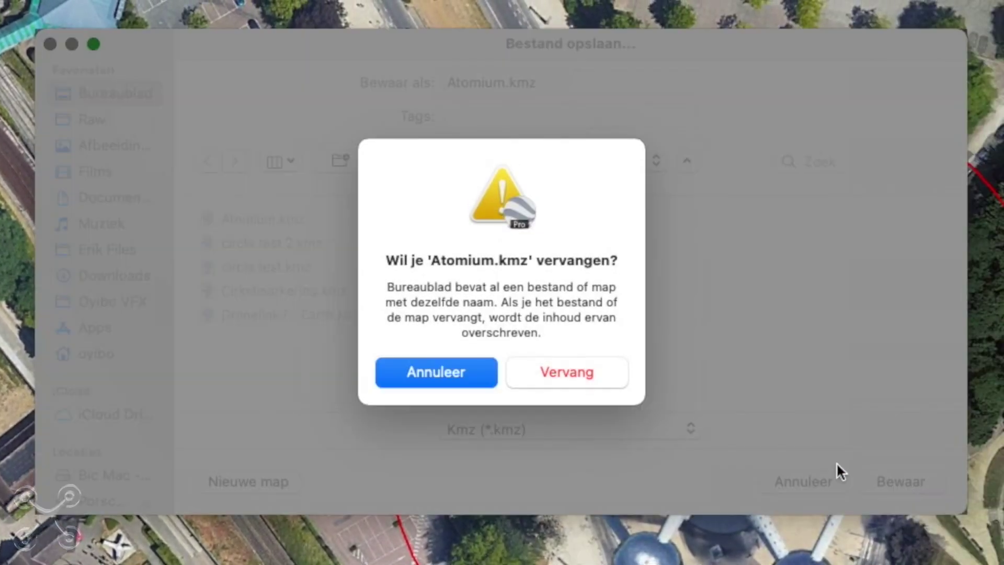
click(578, 377)
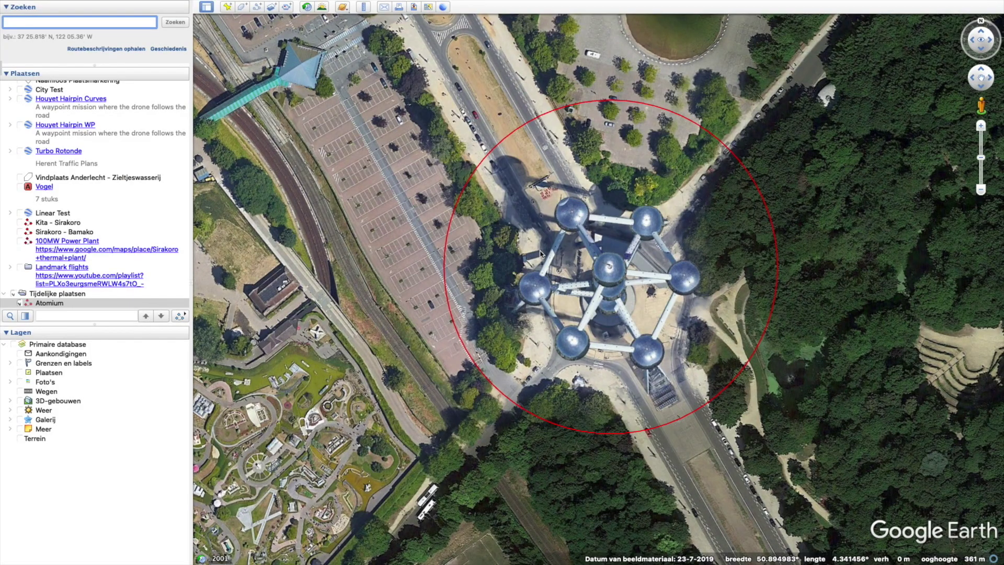
mouse_move(2, 7)
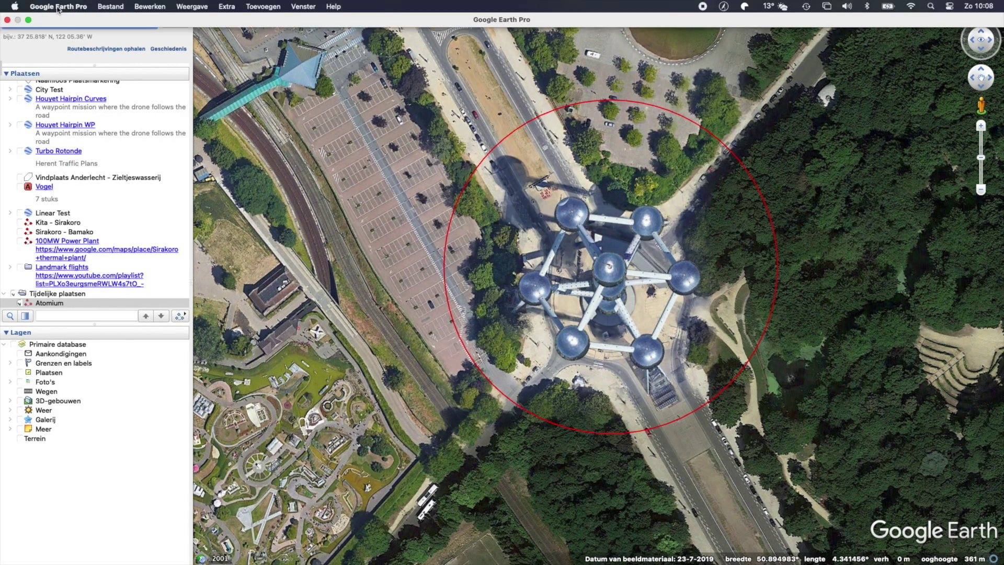
click(59, 7)
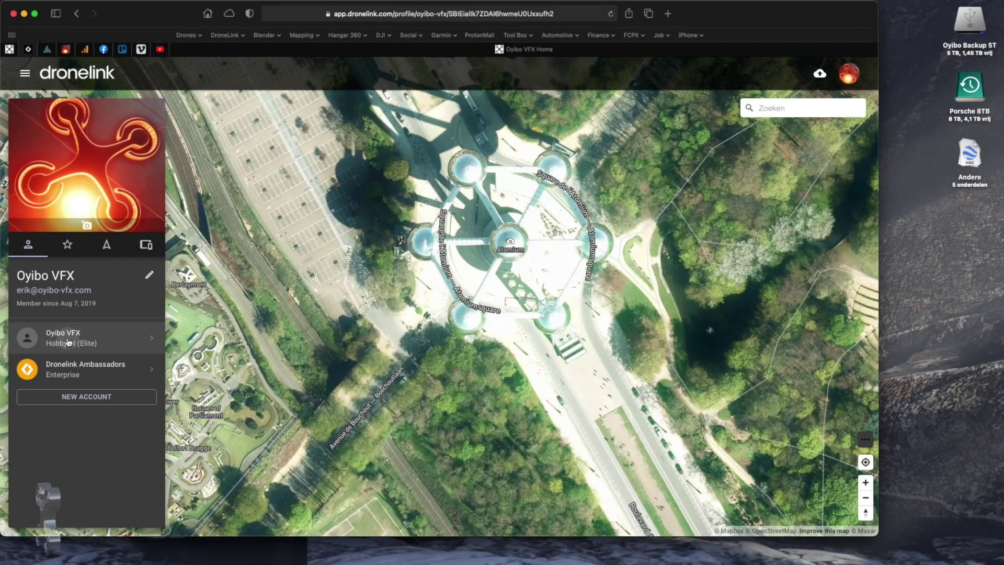
- Import Atomium.kmz as an Orbit plan into the Google Earth repository
click(69, 338)
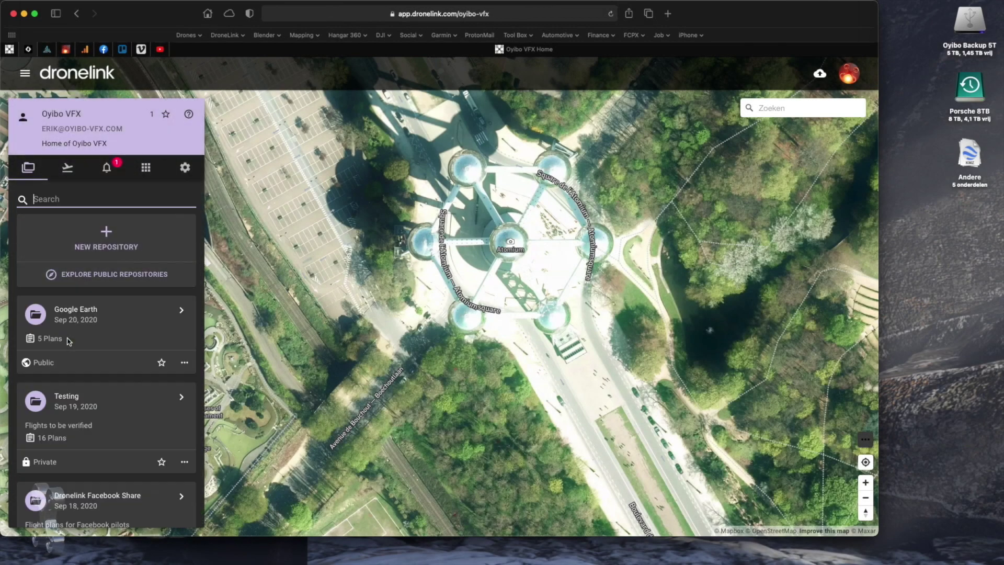
click(68, 340)
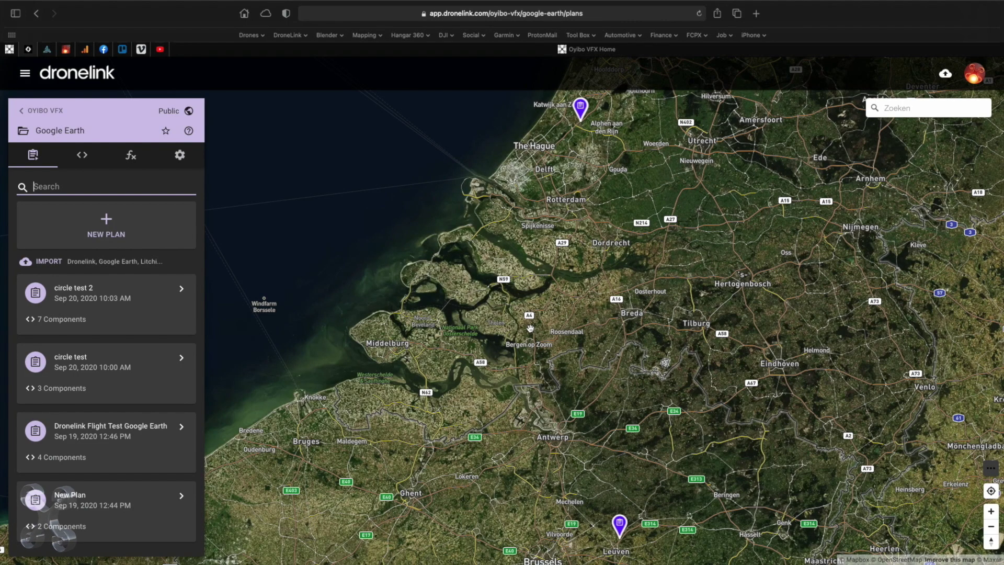
click(47, 262)
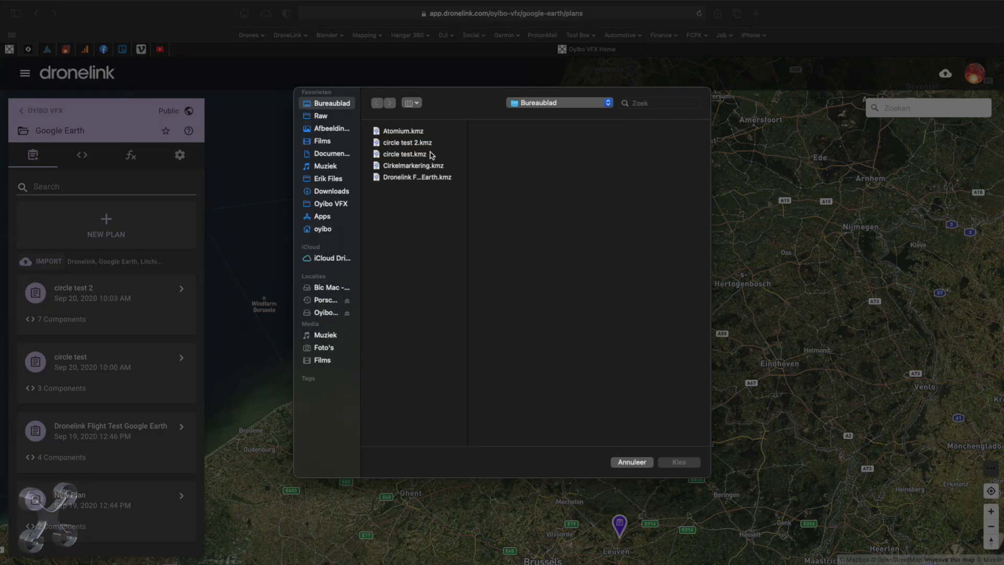
click(396, 132)
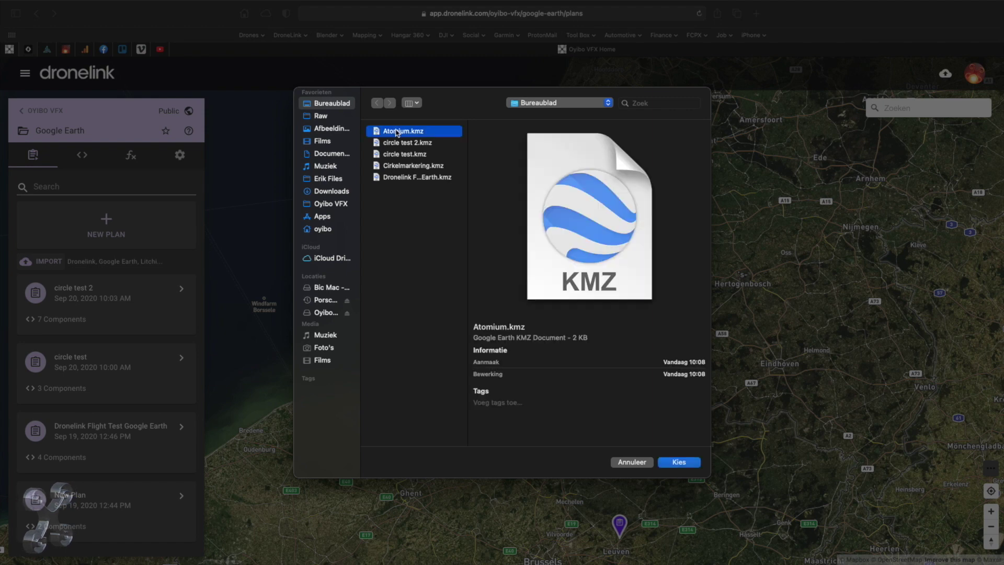
click(680, 462)
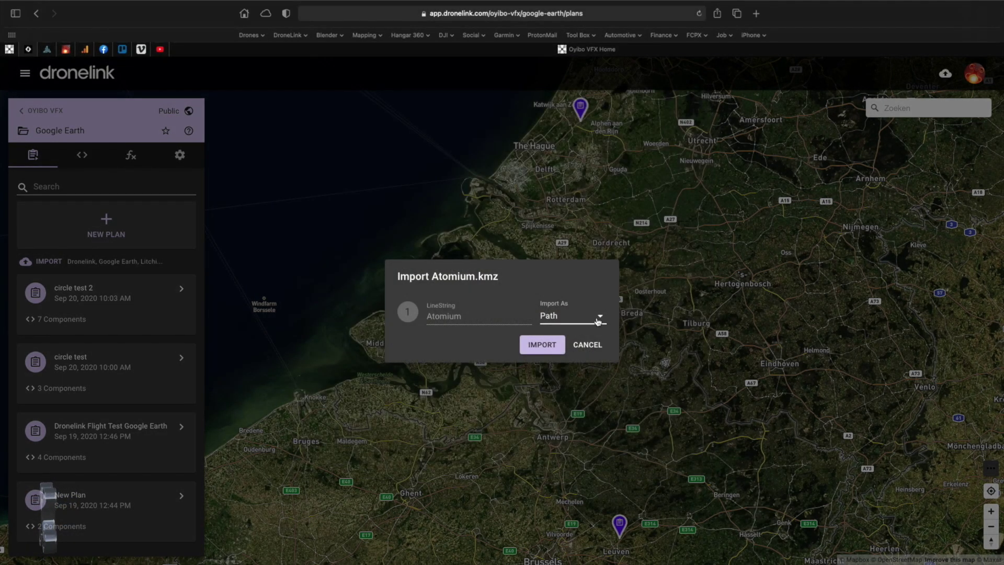
click(601, 319)
click(586, 302)
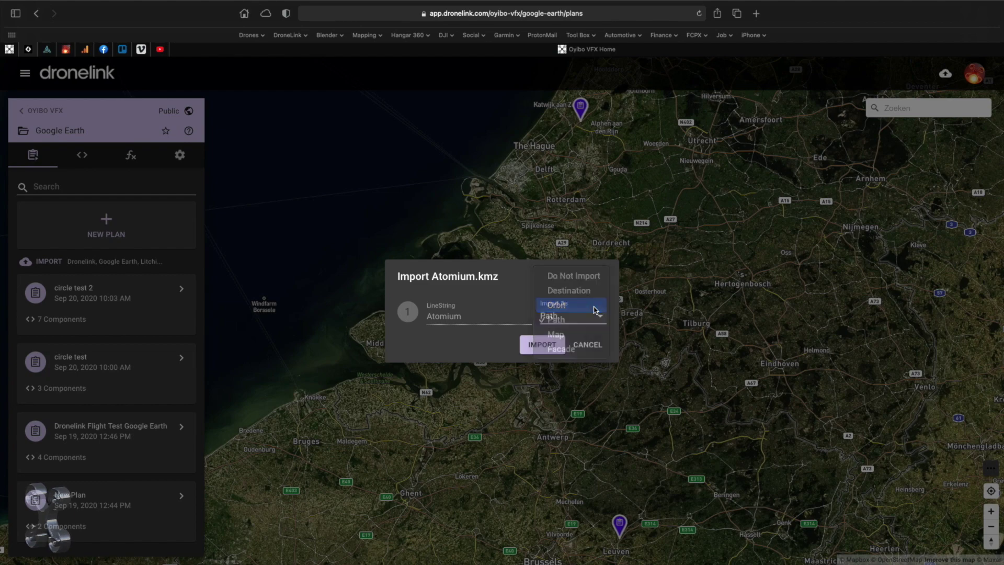
click(542, 345)
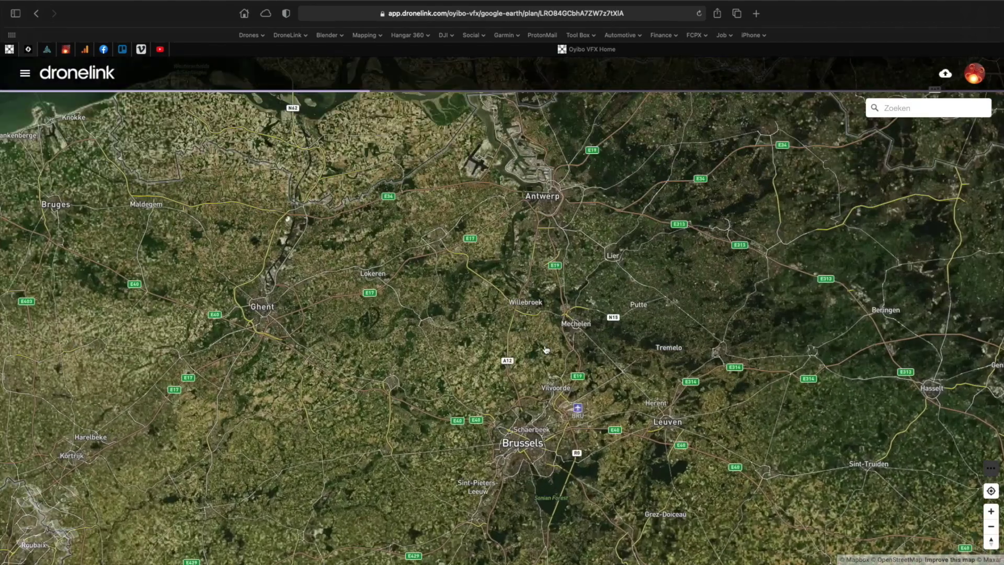
- Recentre the orbit on the Atomium, enlarge it to a 78 m radius, and close the plan
scroll(544, 397, down, 3)
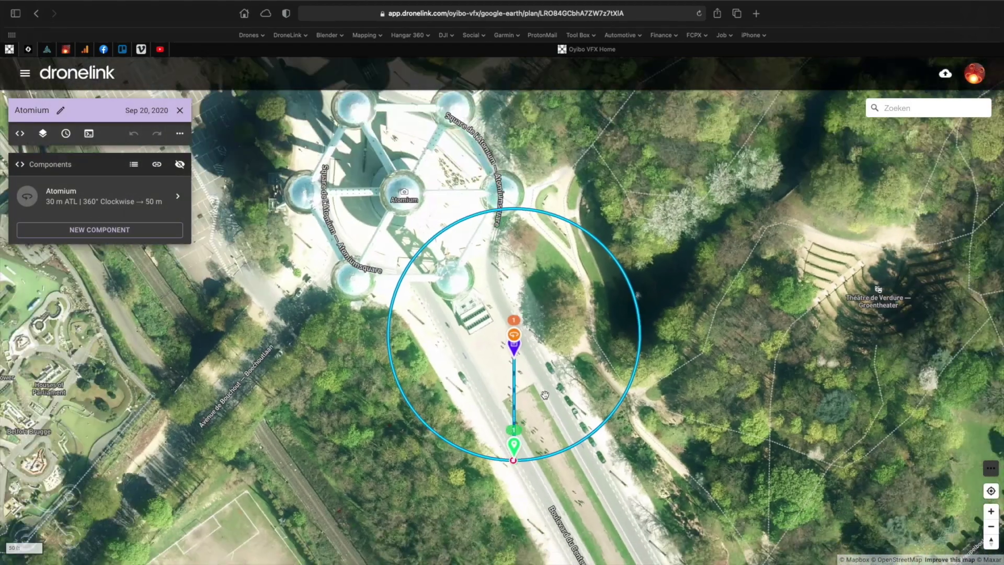
drag(387, 392, 500, 418)
mouse_move(603, 392)
mouse_down()
mouse_move(542, 329)
mouse_move(509, 273)
mouse_up()
mouse_move(508, 368)
mouse_down()
mouse_move(578, 348)
mouse_move(569, 361)
mouse_move(602, 397)
mouse_up()
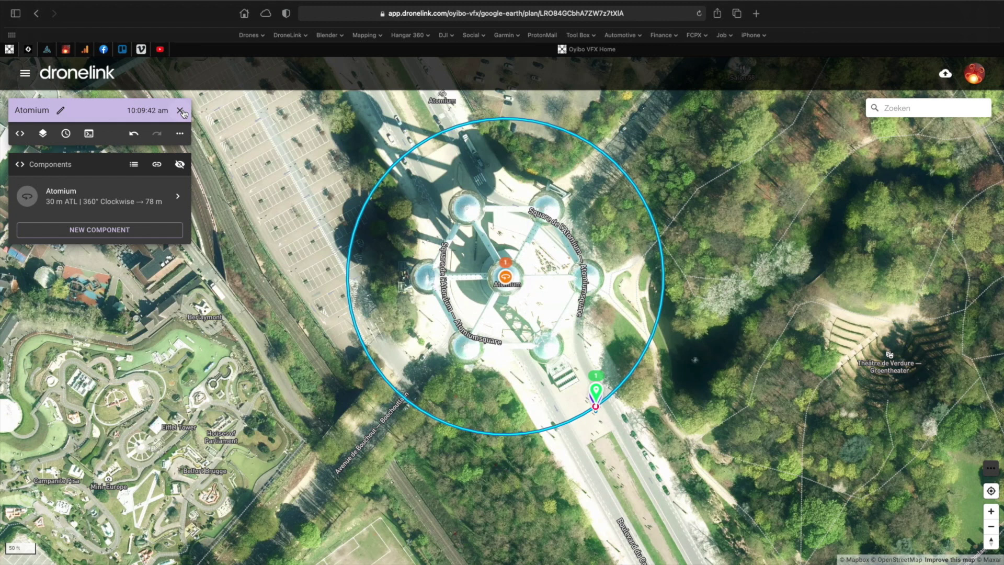
click(180, 111)
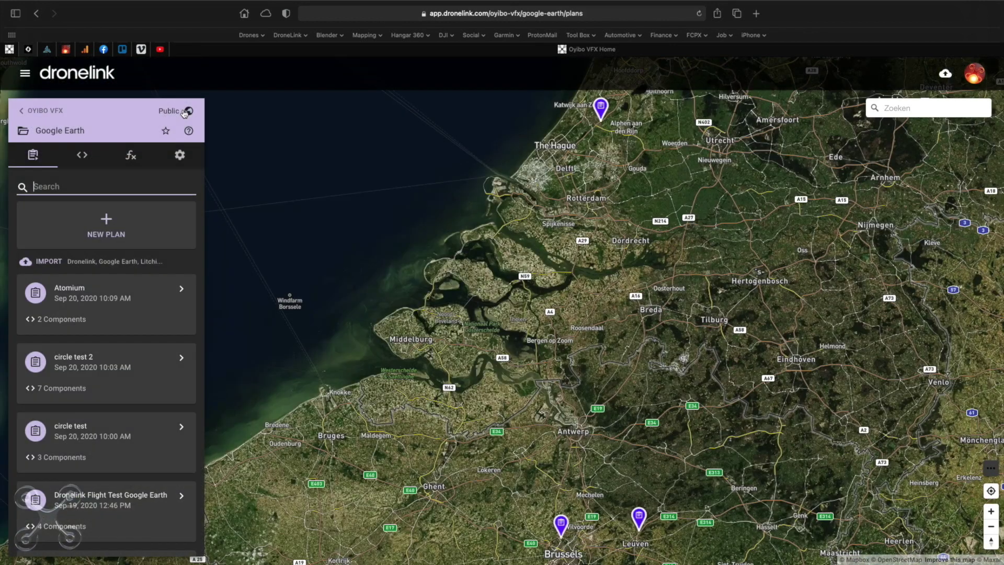
- Import Atomium.kmz again as a Path, producing a ring of 72 waypoints
click(45, 260)
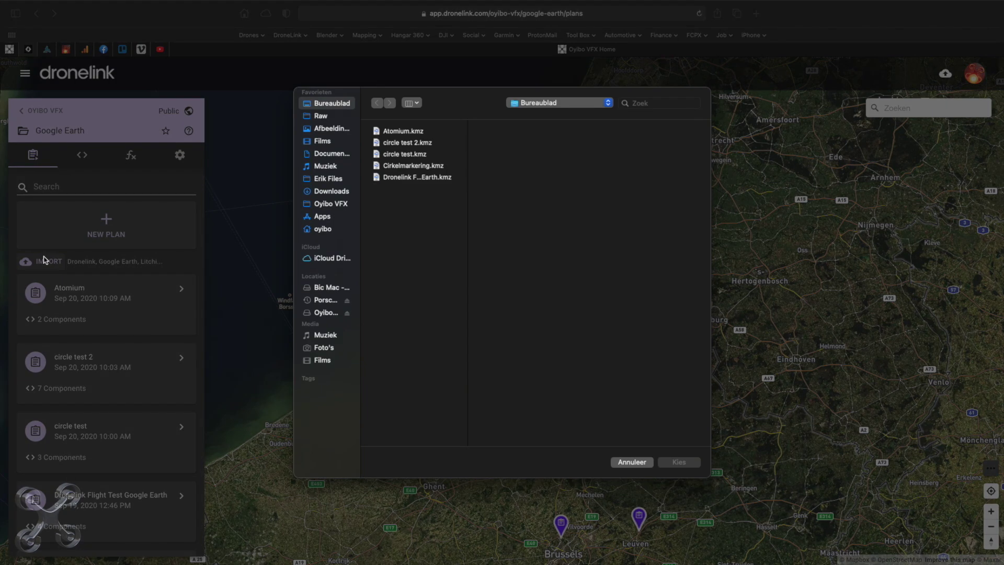
click(390, 132)
click(677, 463)
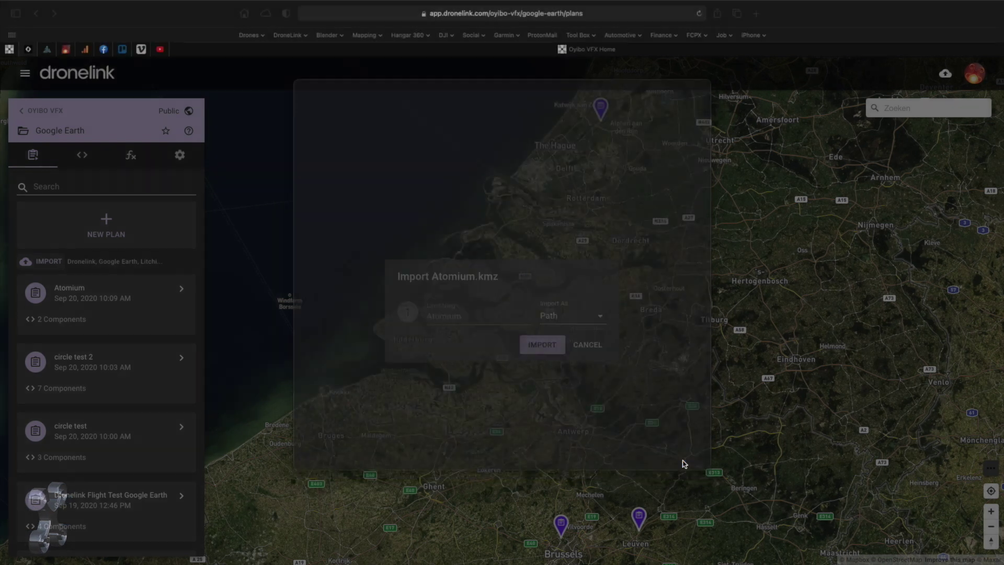
click(544, 345)
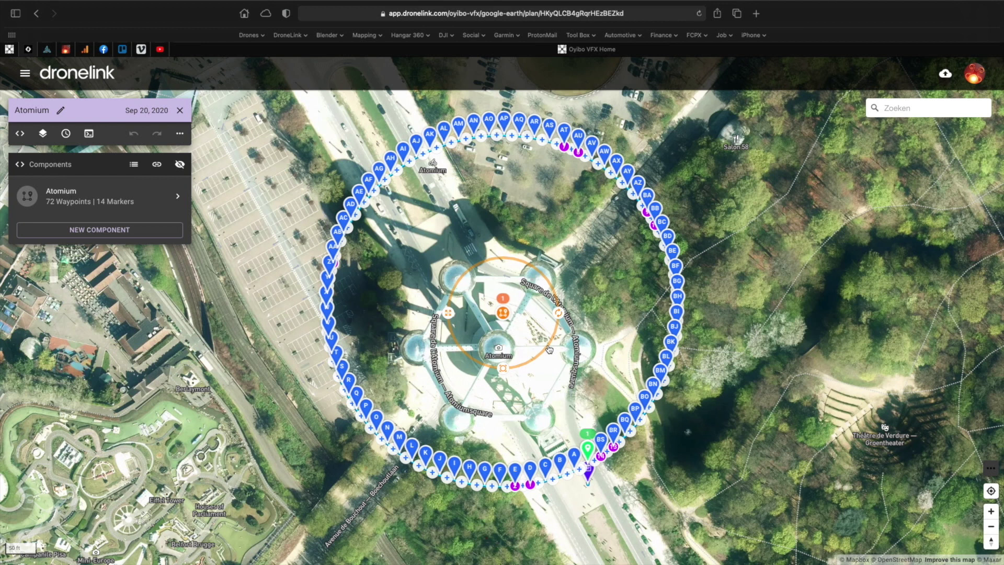
mouse_move(887, 3)
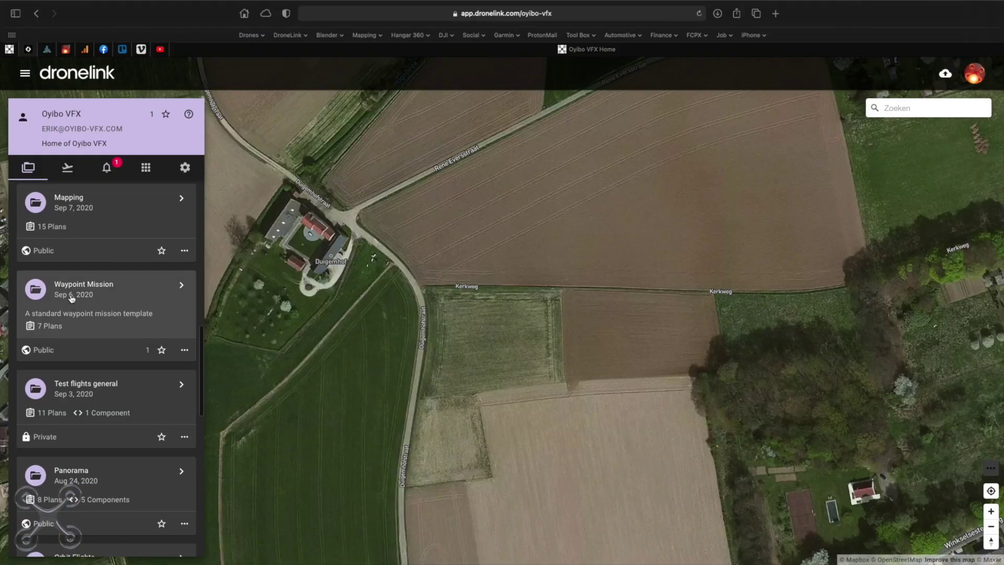
- Open the Quenast plan from Waypoint Mission, preview it, and export it to Google Earth
click(72, 300)
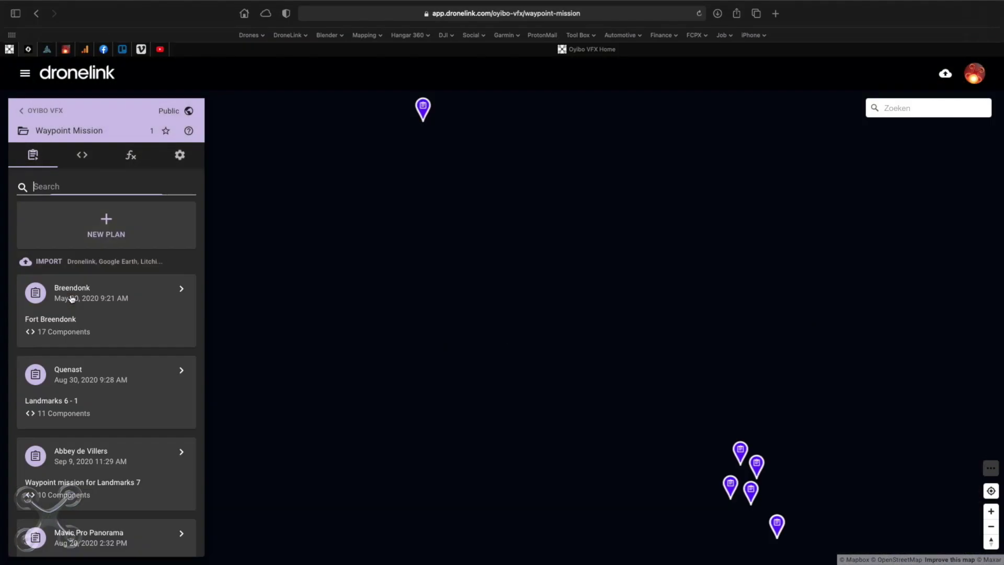
scroll(127, 328, down, 5)
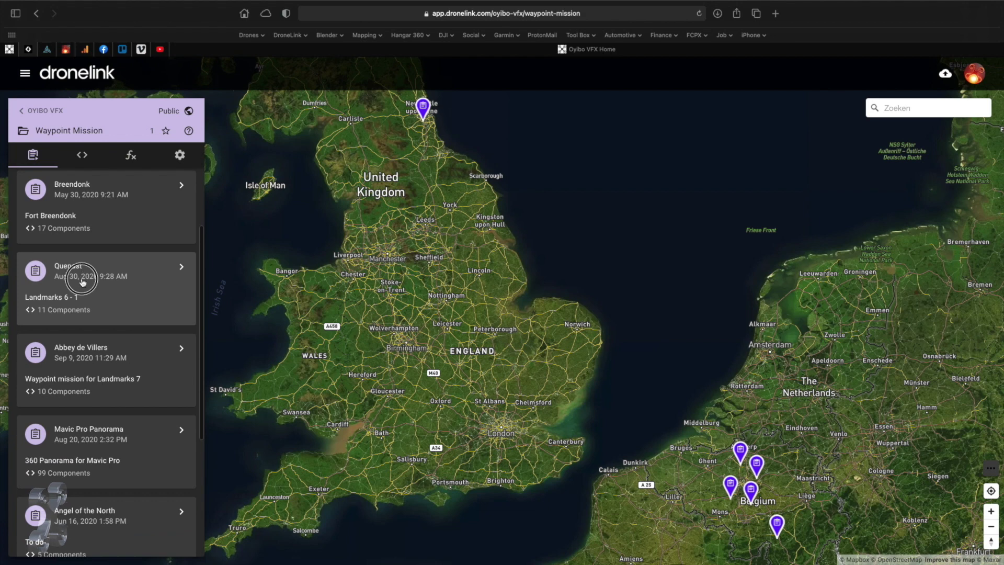
click(82, 282)
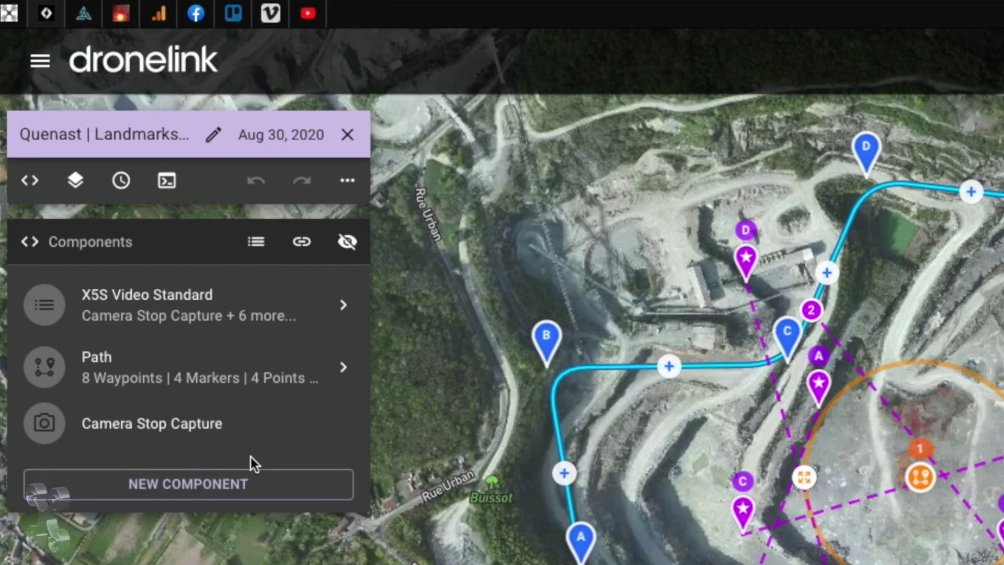
click(168, 182)
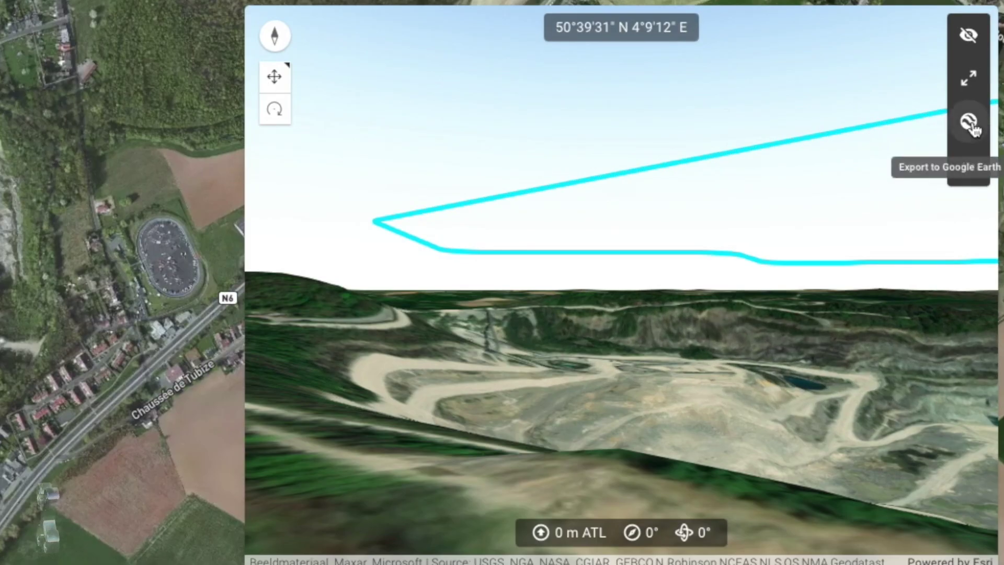
click(970, 124)
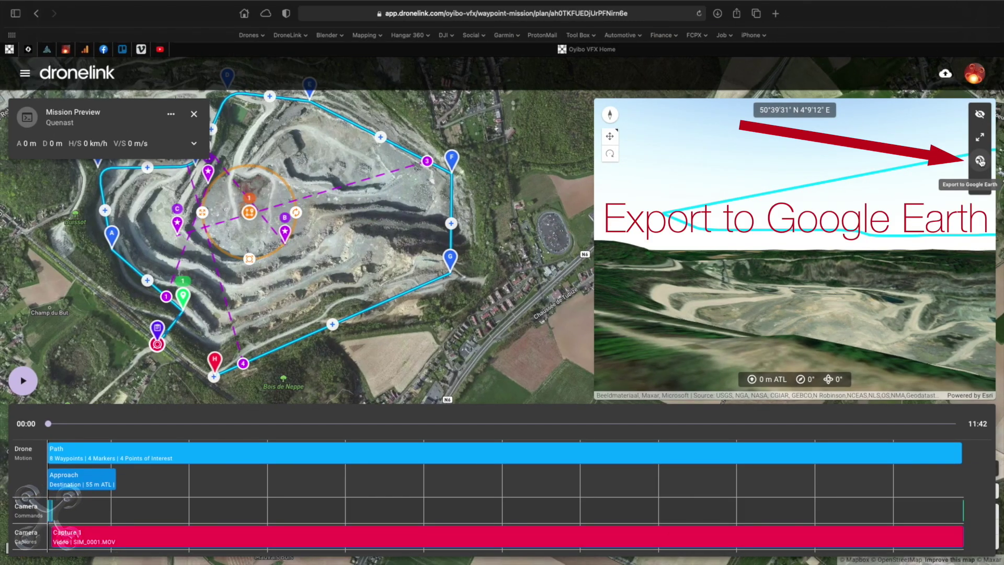
click(194, 115)
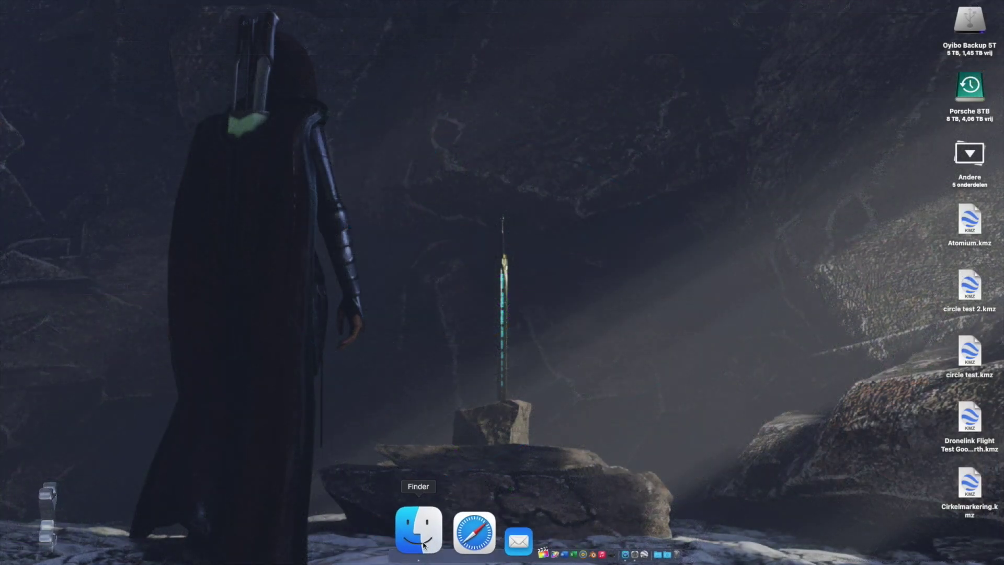
- Open quenast.kmz from Finder's Downloads folder in Google Earth
click(424, 543)
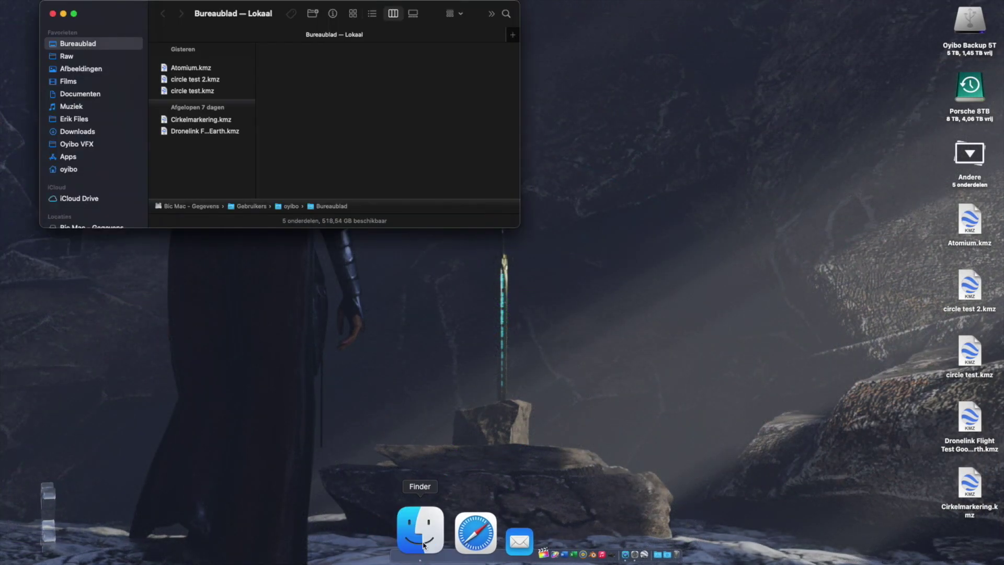
click(89, 134)
scroll(230, 154, down, 5)
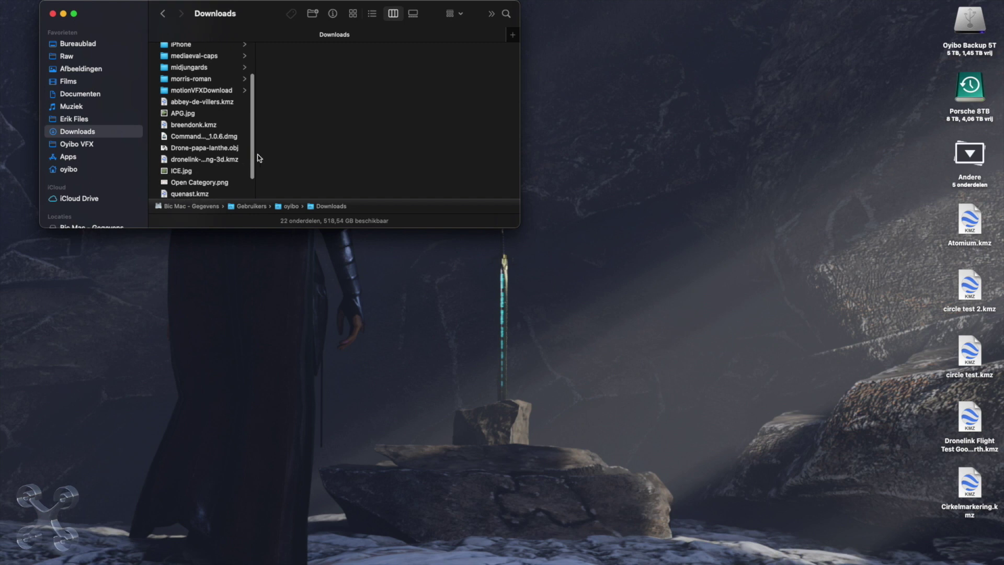
click(195, 193)
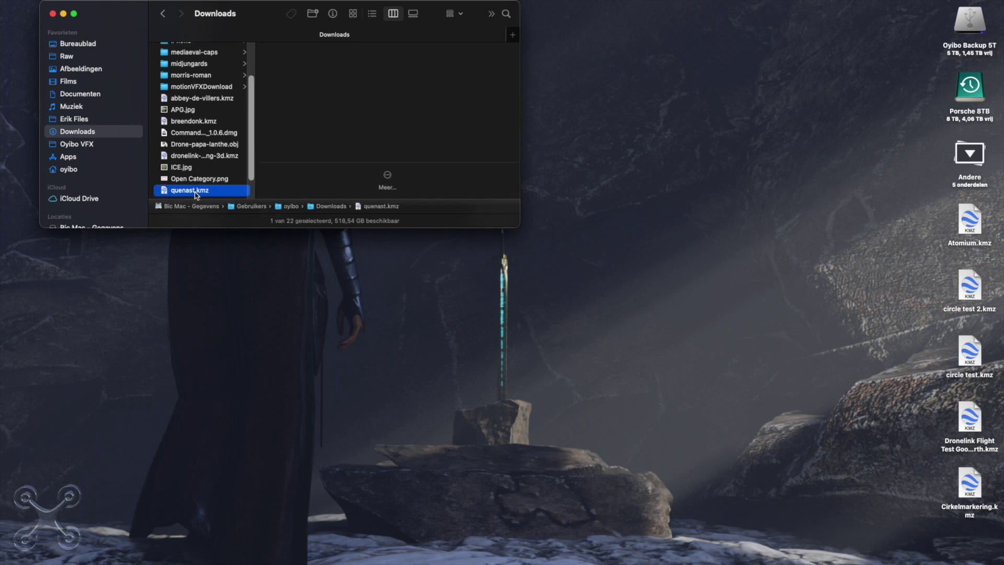
double_click(180, 191)
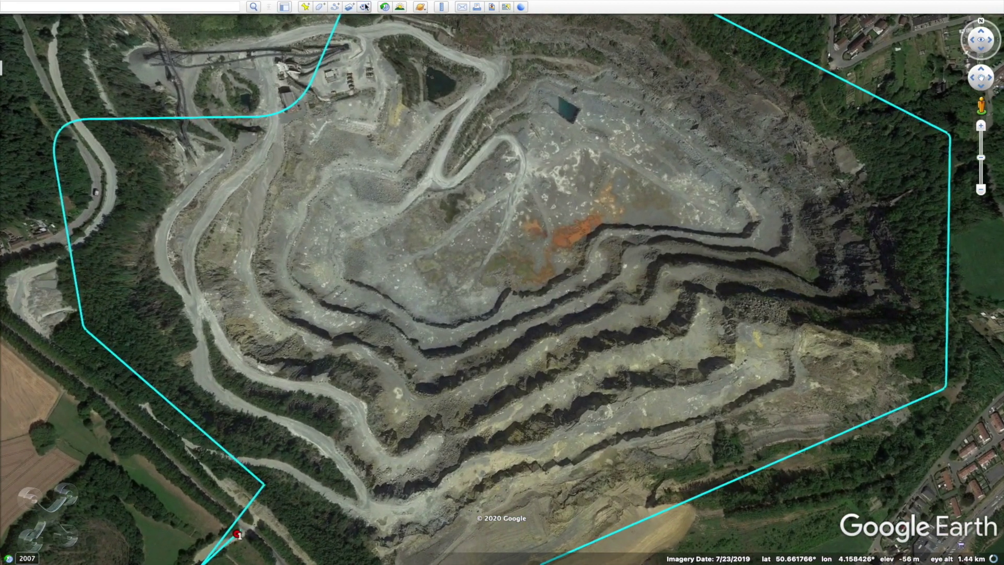
- Expand Quenast under Temporary Places and play its Flight Motion tour
click(365, 7)
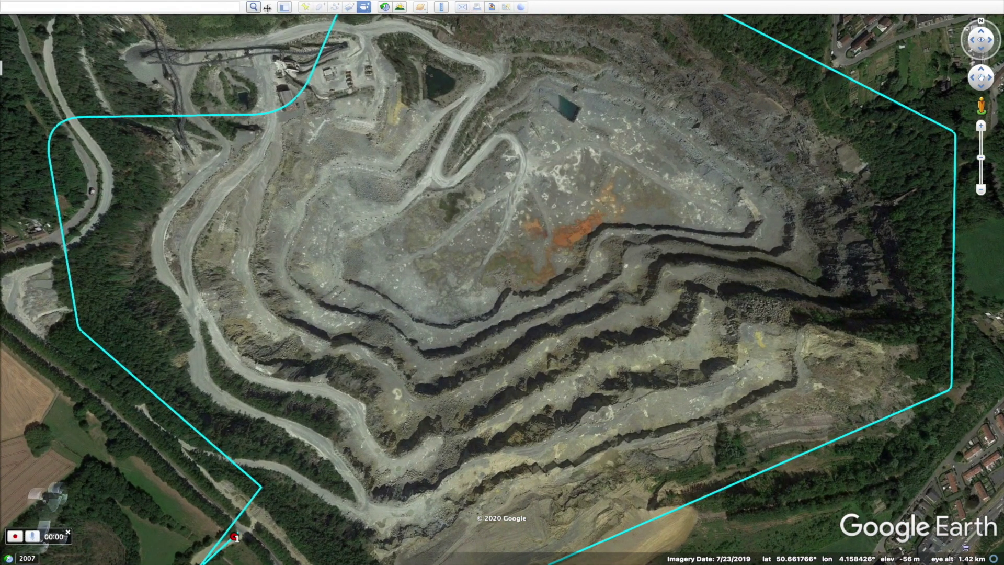
click(284, 7)
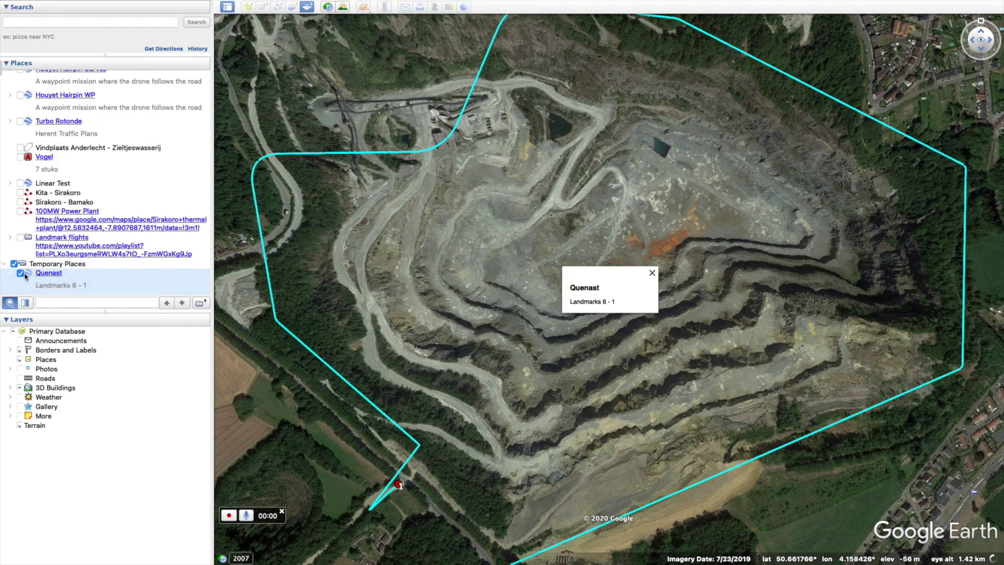
click(63, 275)
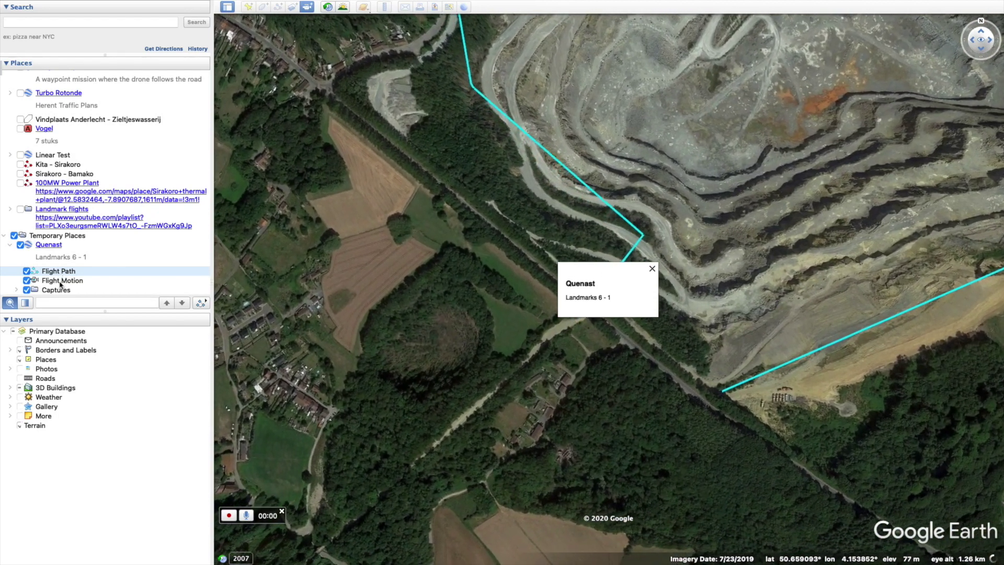
click(61, 282)
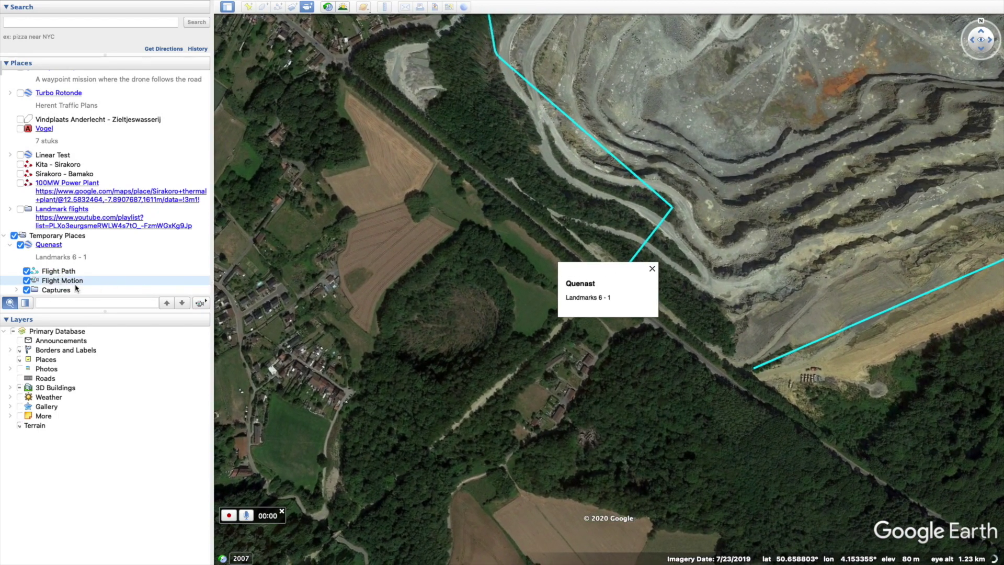
click(205, 305)
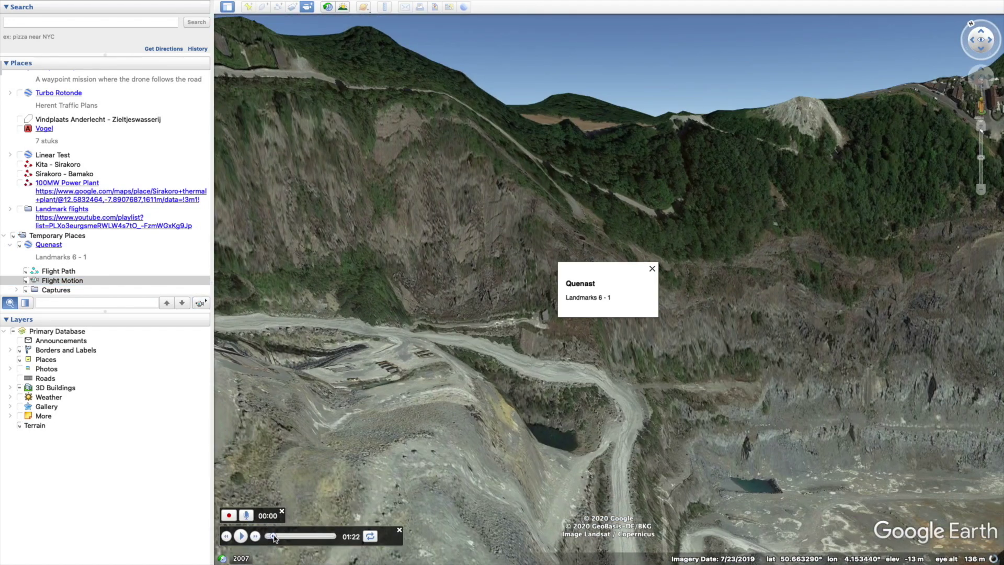